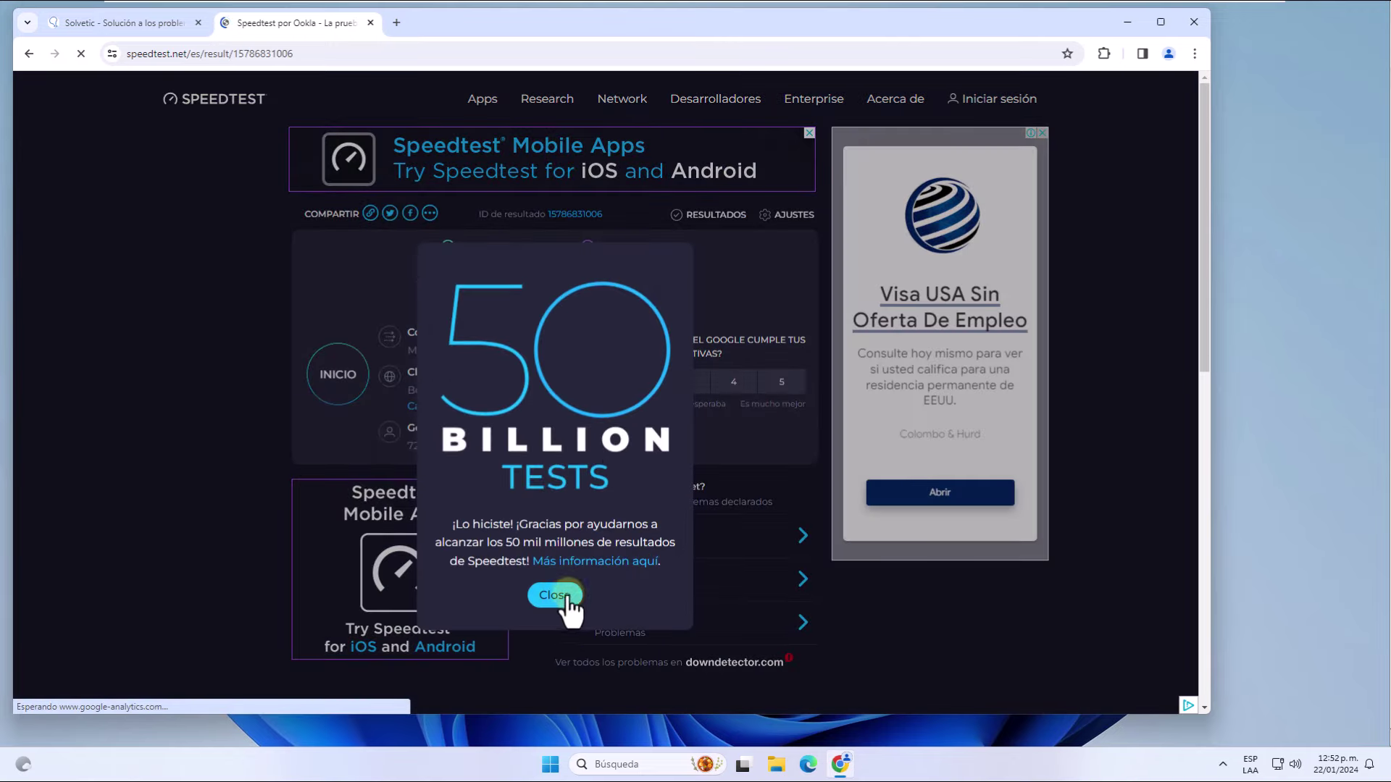
Dismiss the 50 Billion Tests message over the Speedtest results and minimize the browser
{"action": "left_click", "coordinate": [566, 597]}
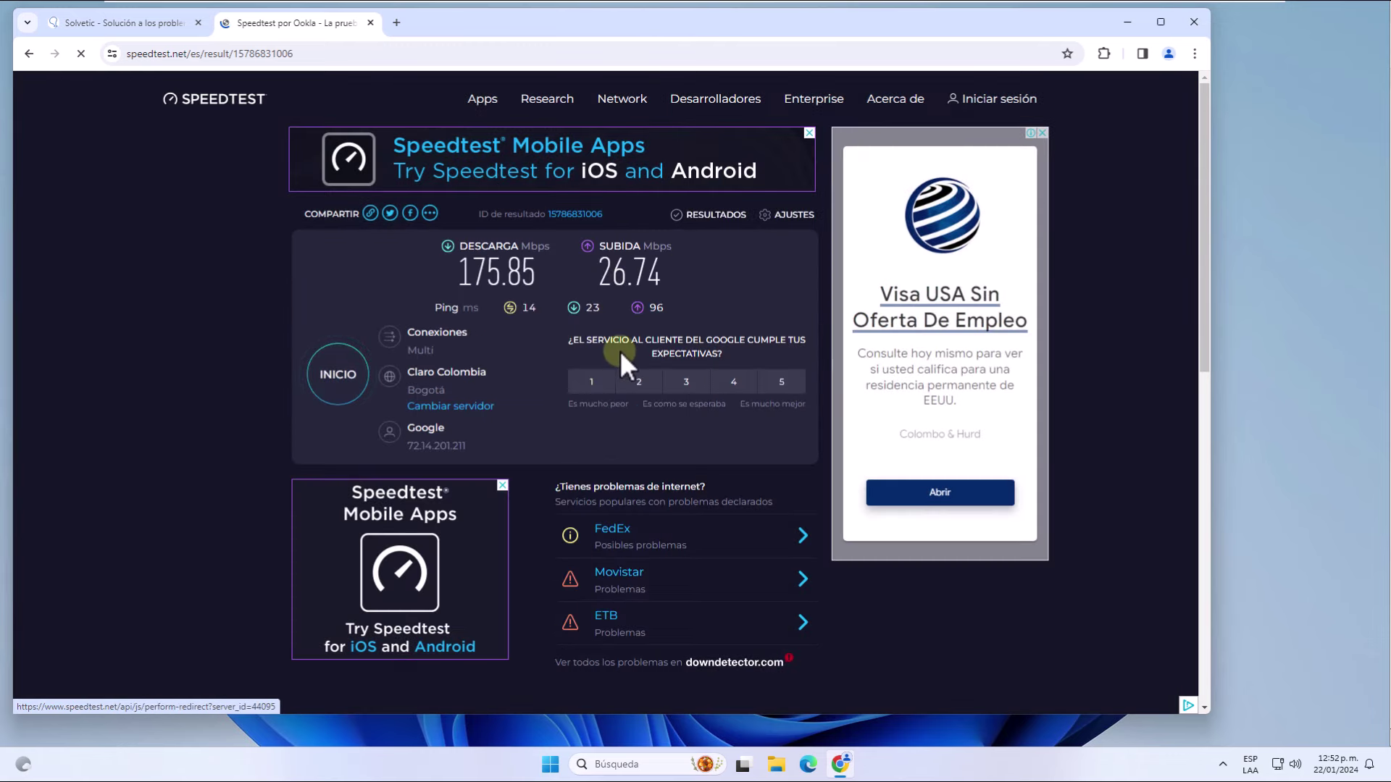
{"action": "left_click", "coordinate": [1126, 24]}
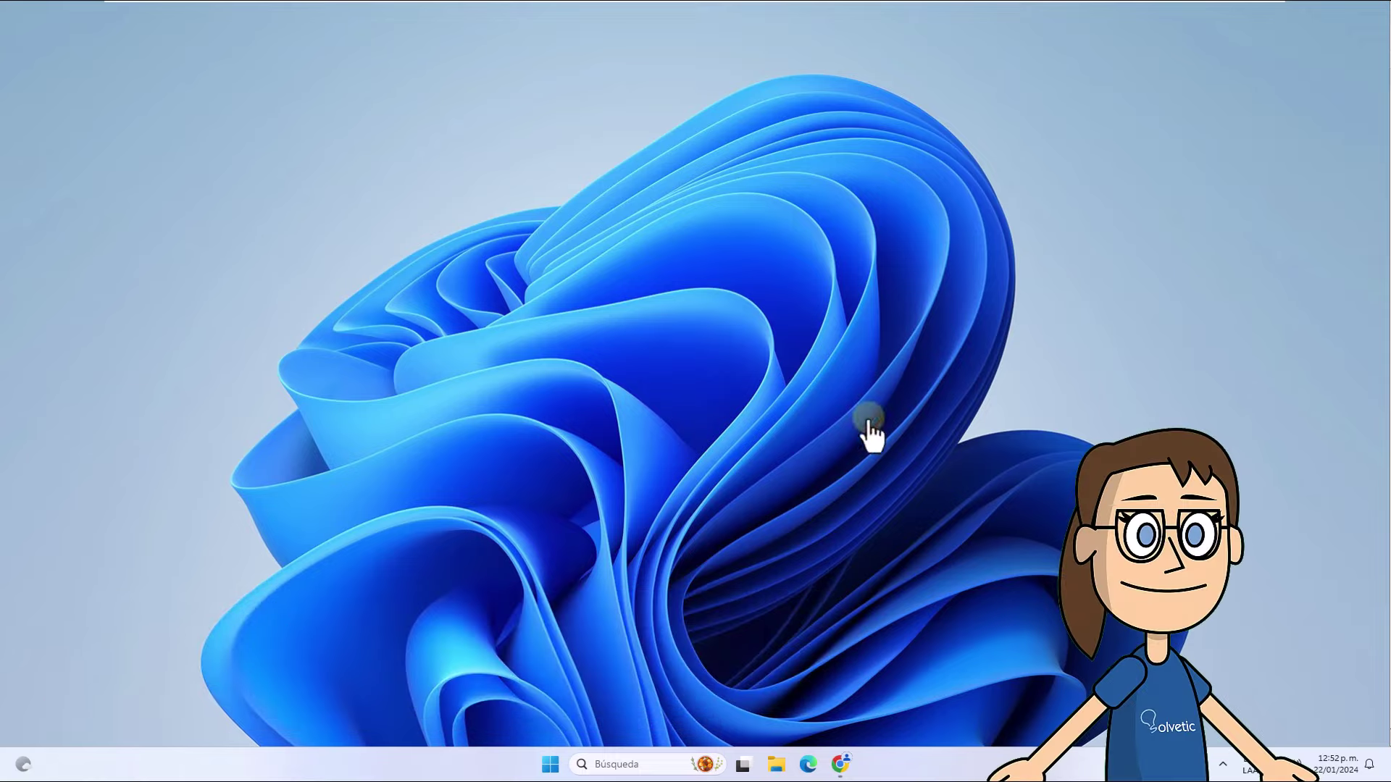
Find the Monitor de recursos app by searching for "recursos" and launch it
{"action": "left_click", "coordinate": [632, 764]}
{"action": "type", "text": "recursos"}
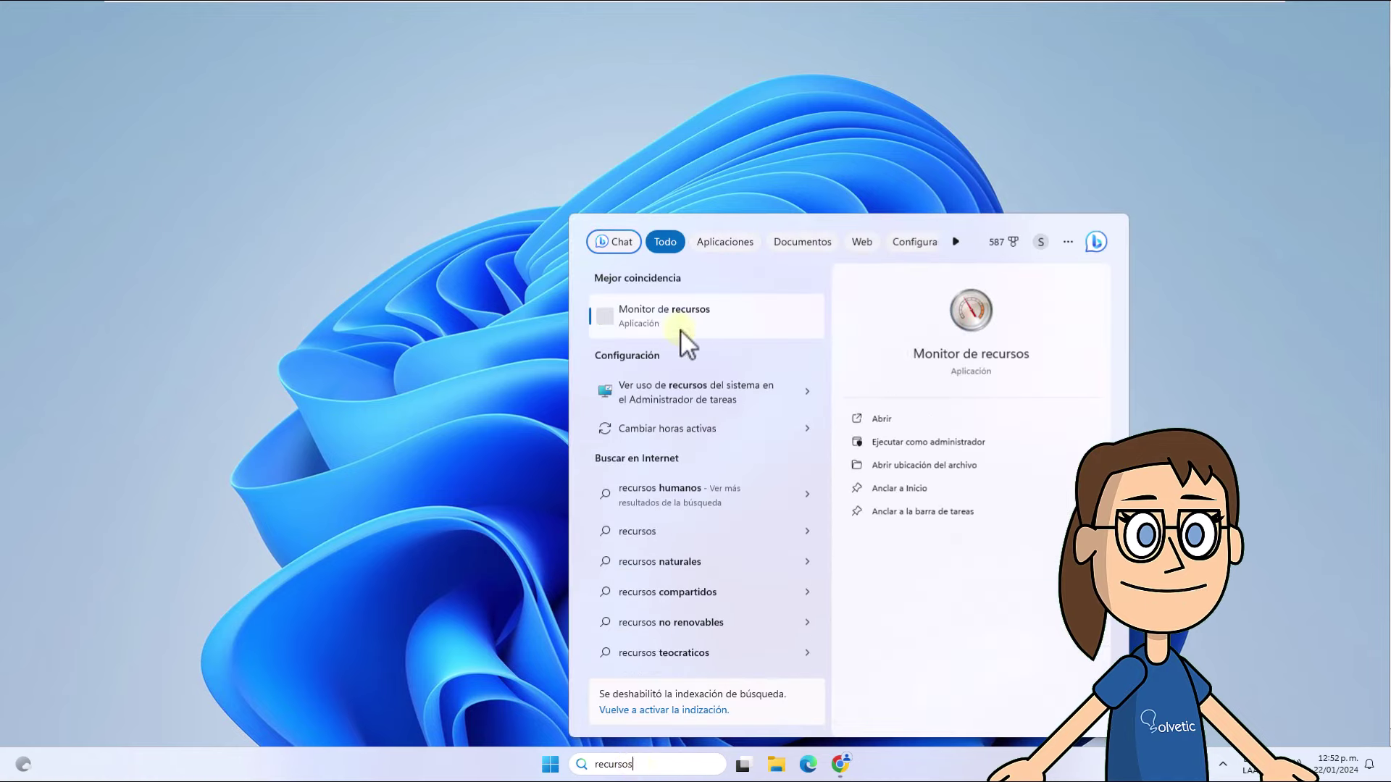
{"action": "left_click", "coordinate": [711, 326]}
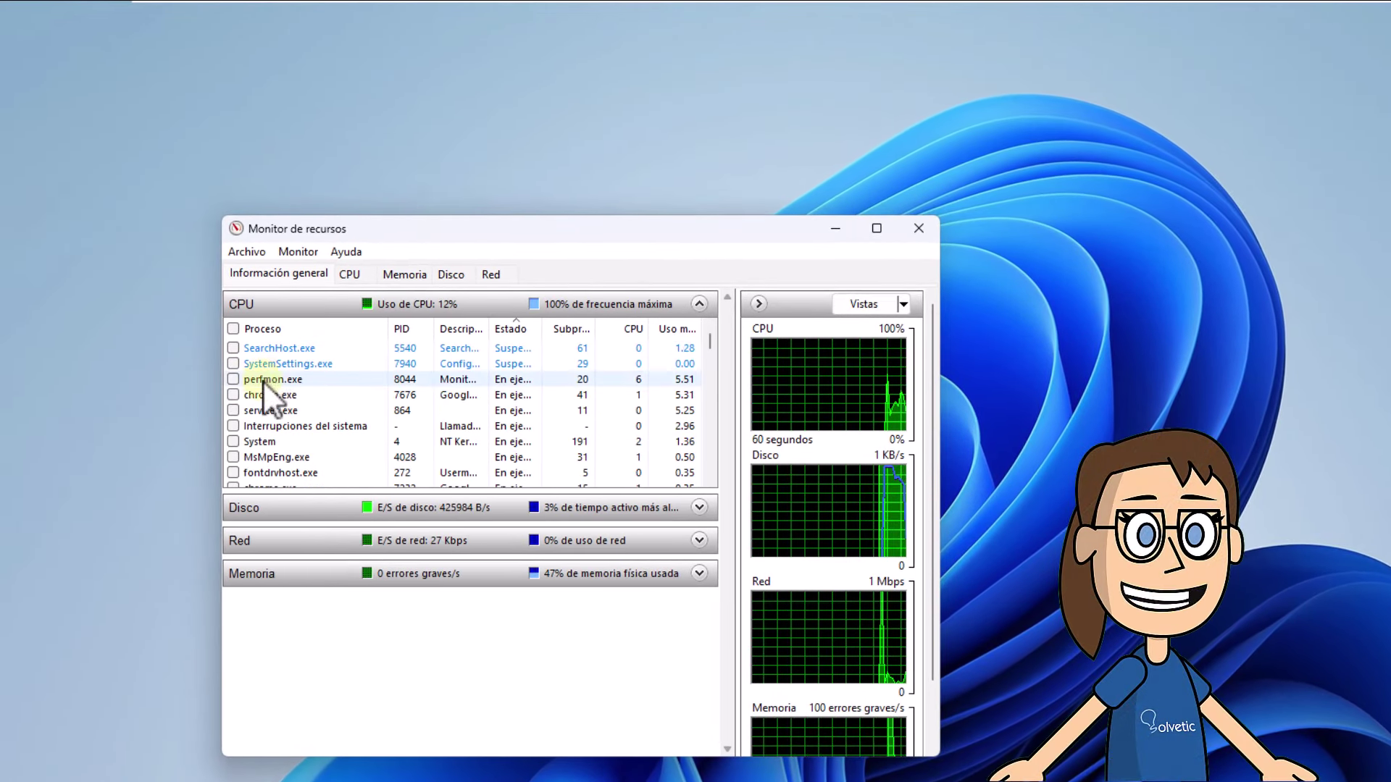
End the chrome.exe process in the CPU process list, confirm it, and close the resource monitor
{"action": "left_click", "coordinate": [234, 410]}
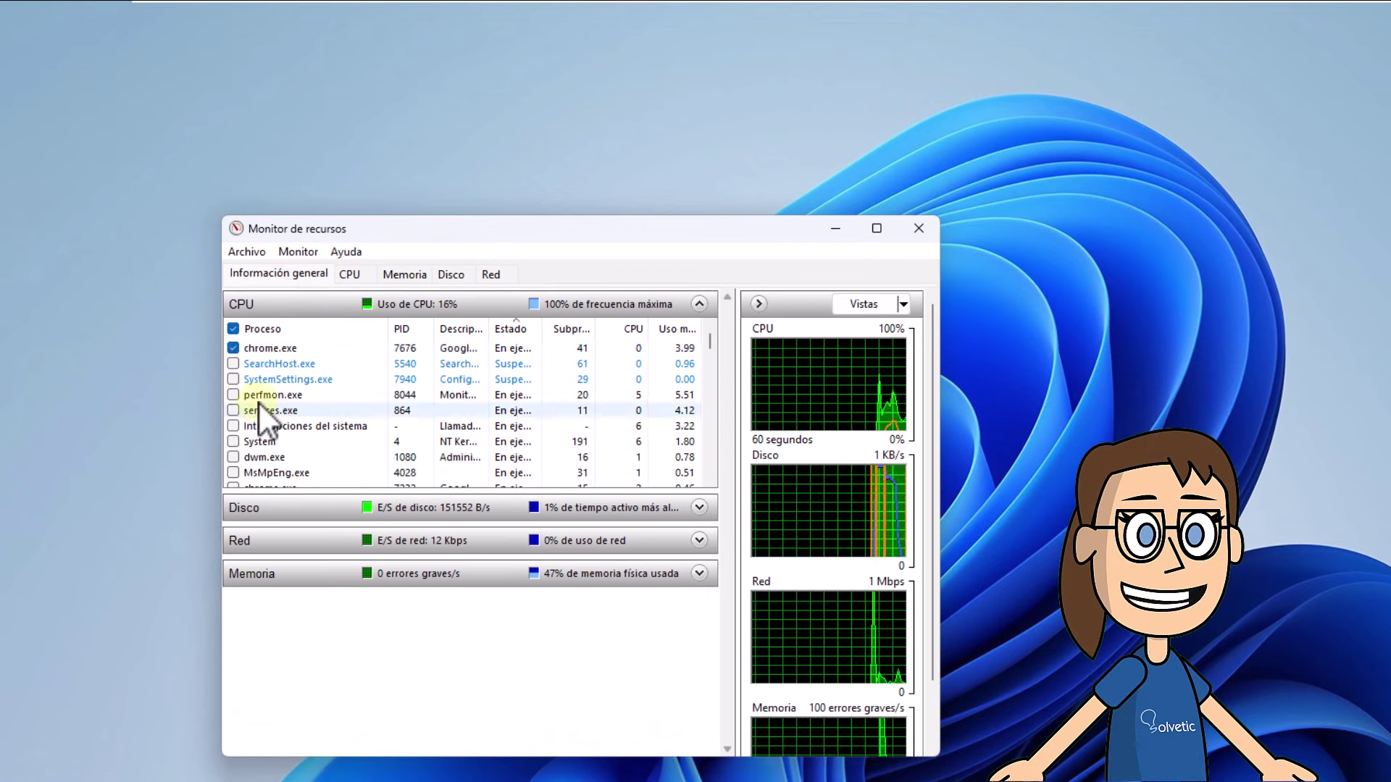
{"action": "right_click", "coordinate": [278, 349]}
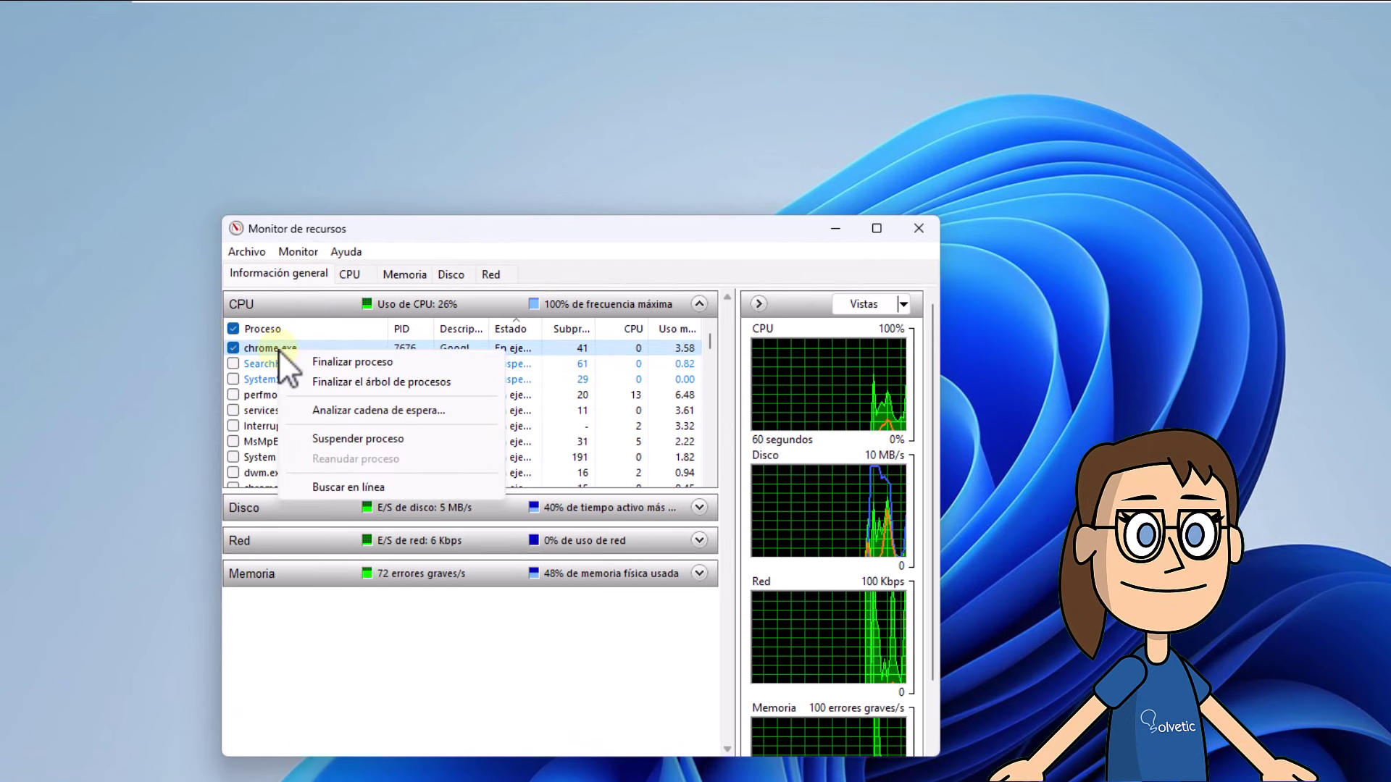
{"action": "left_click", "coordinate": [346, 363]}
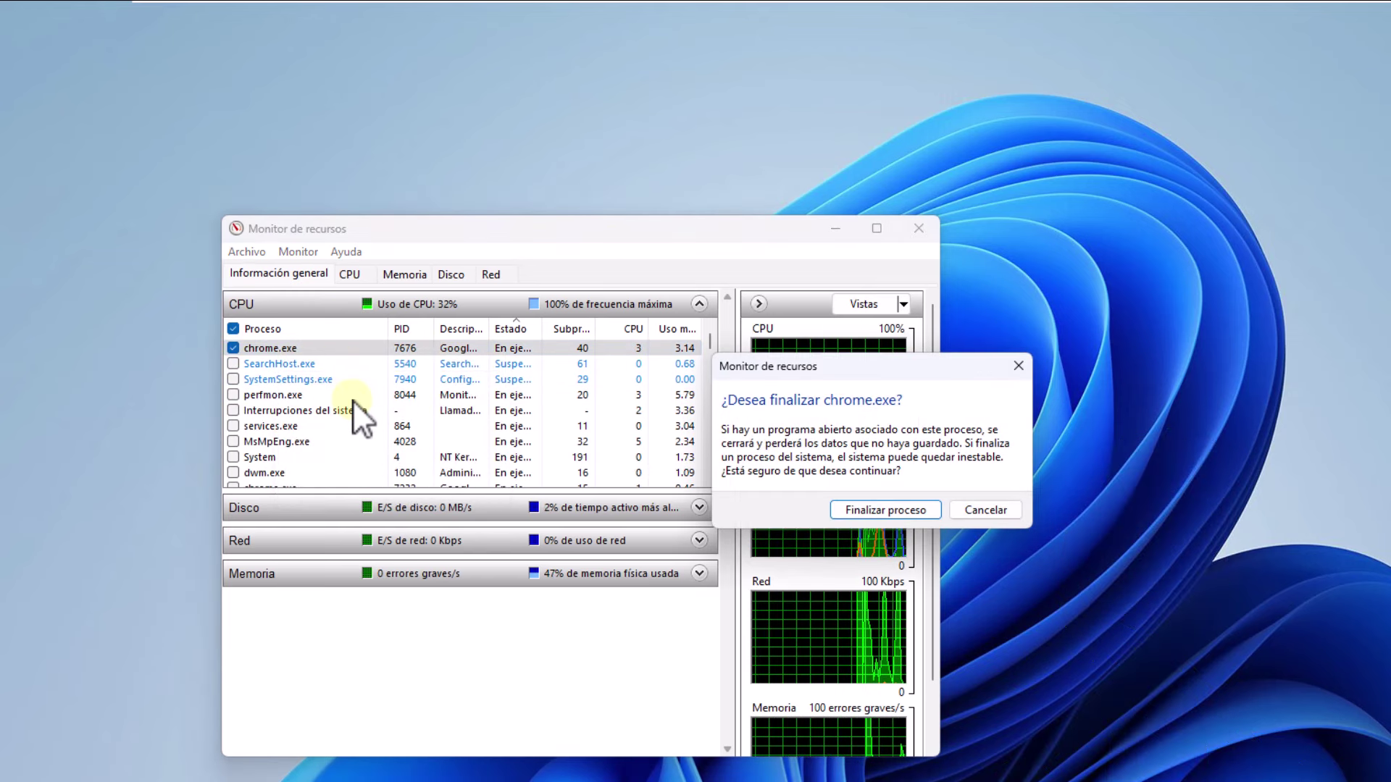
{"action": "left_click", "coordinate": [878, 511]}
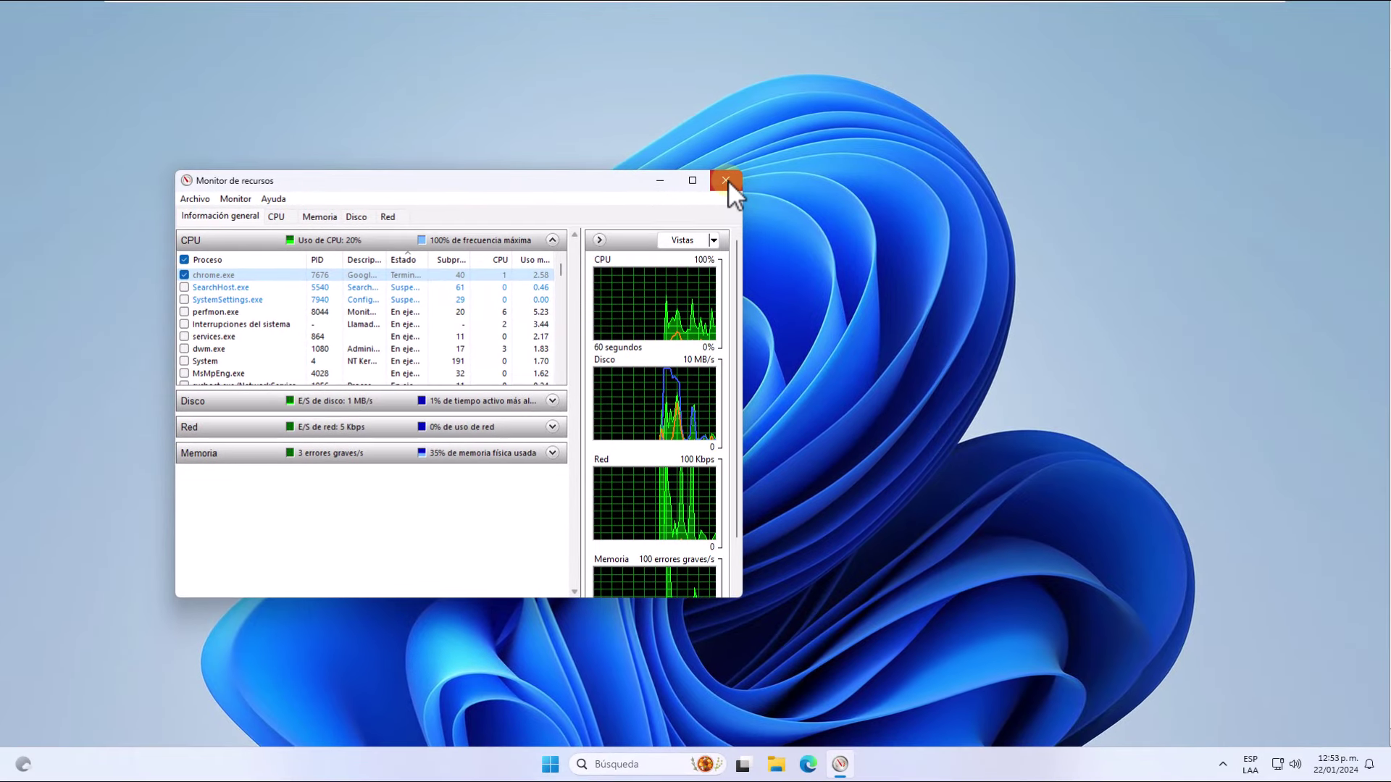
{"action": "left_click", "coordinate": [726, 180]}
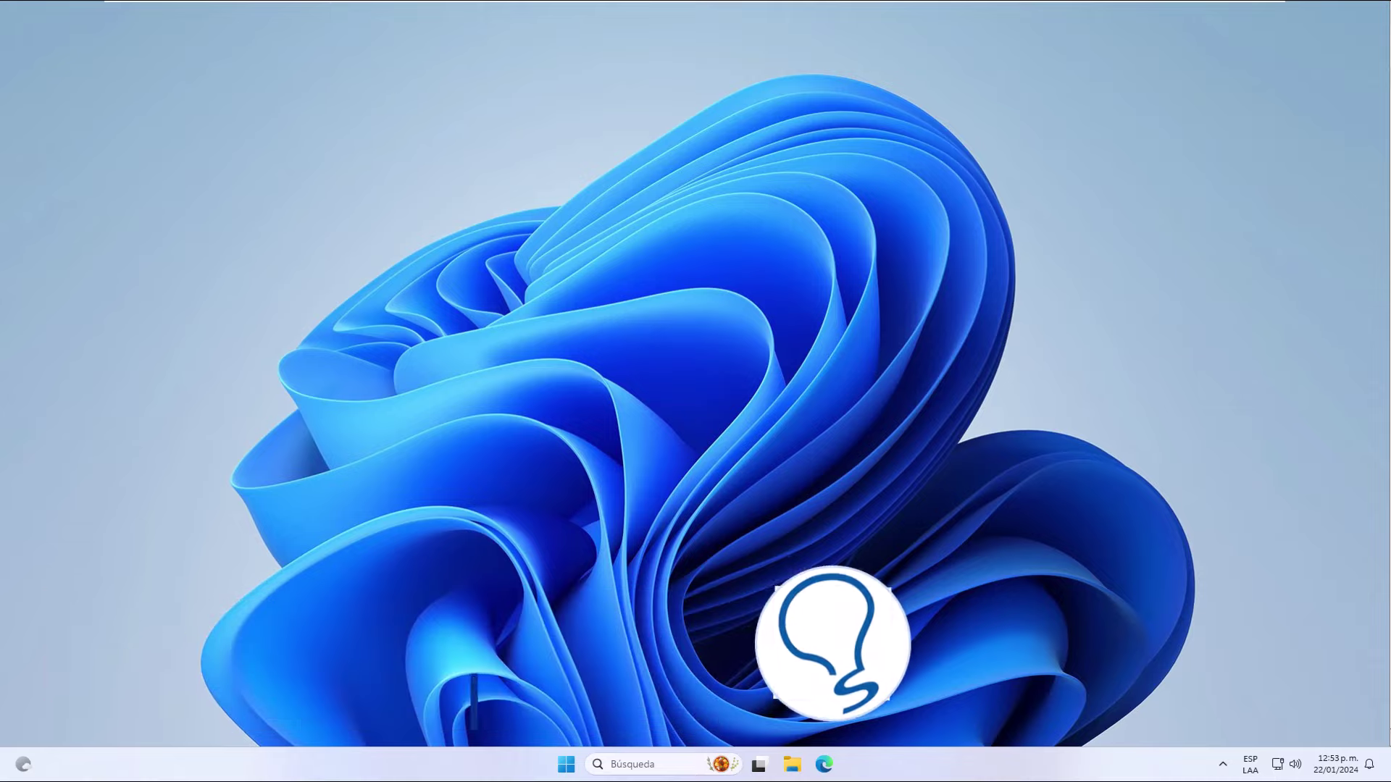
Open the Ethernet connection's properties under Red e Internet in the Windows settings to review the metered connection option
{"action": "left_click", "coordinate": [566, 763]}
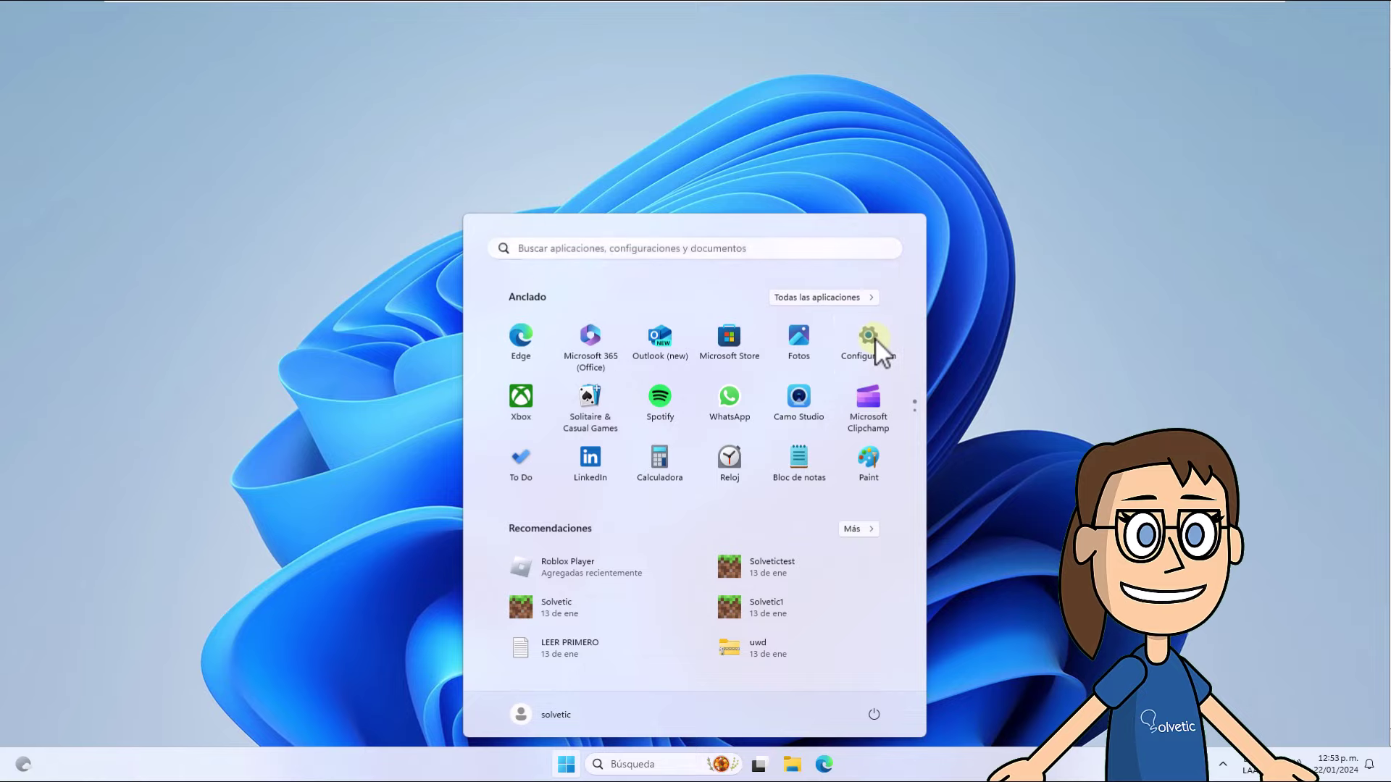
{"action": "left_click", "coordinate": [875, 339]}
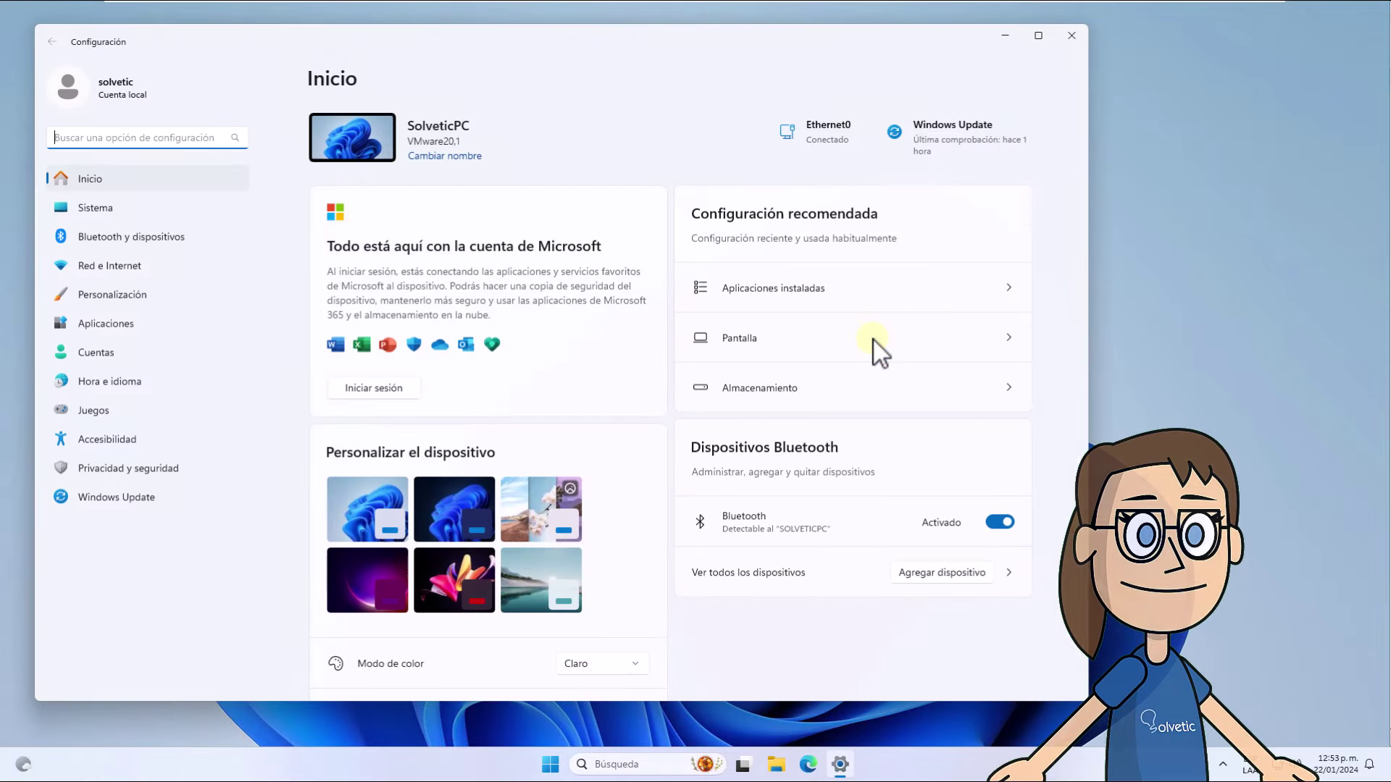
{"action": "left_click", "coordinate": [164, 266]}
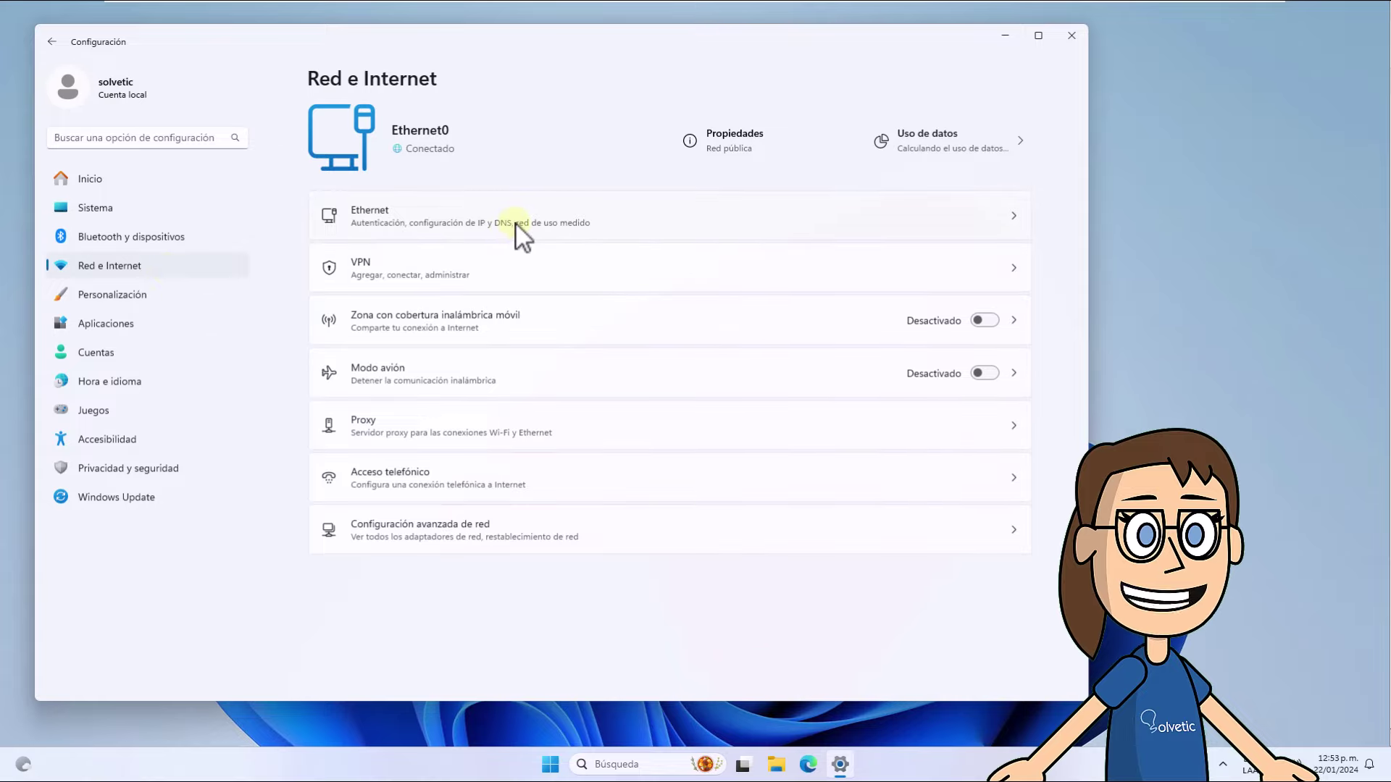
{"action": "left_click", "coordinate": [471, 215]}
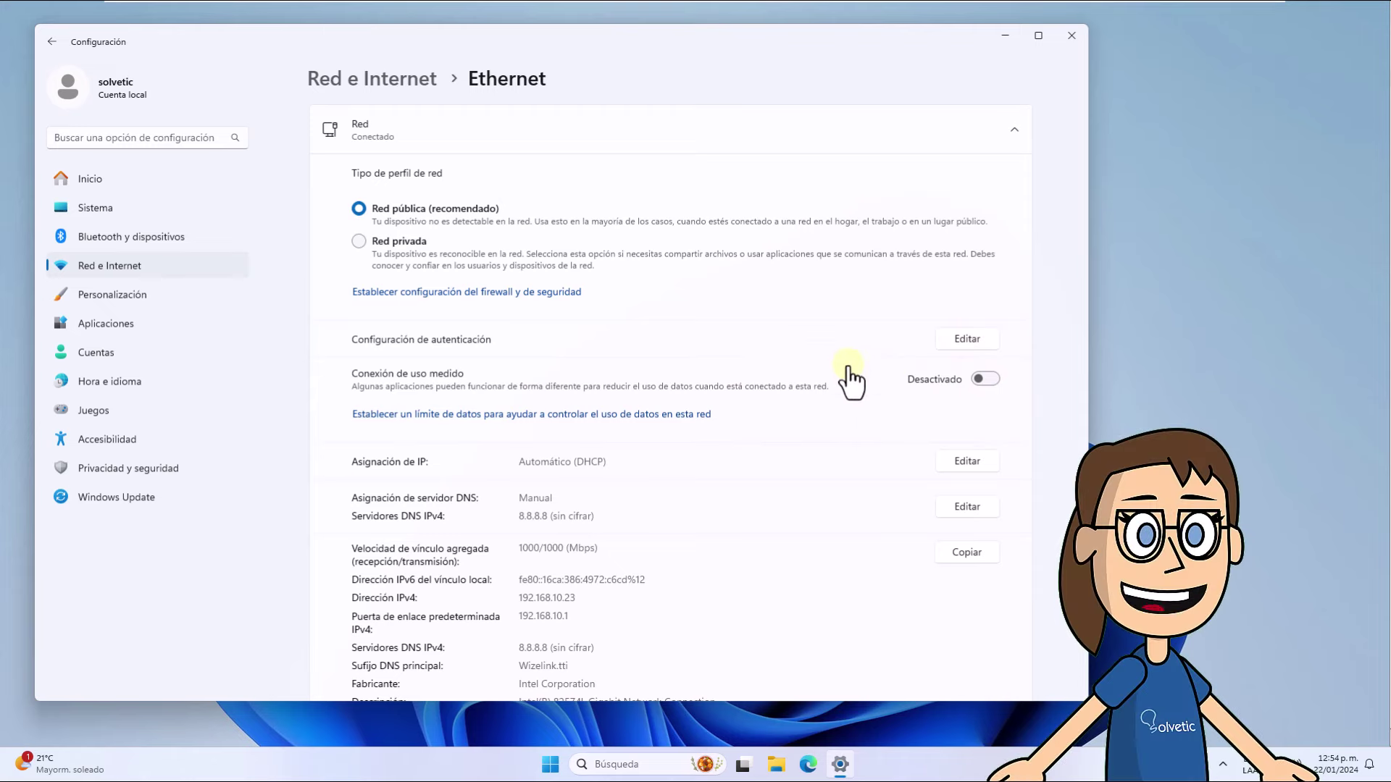
Go to the advanced bandwidth options of Optimización de distribución within Windows Update
{"action": "left_click", "coordinate": [138, 497]}
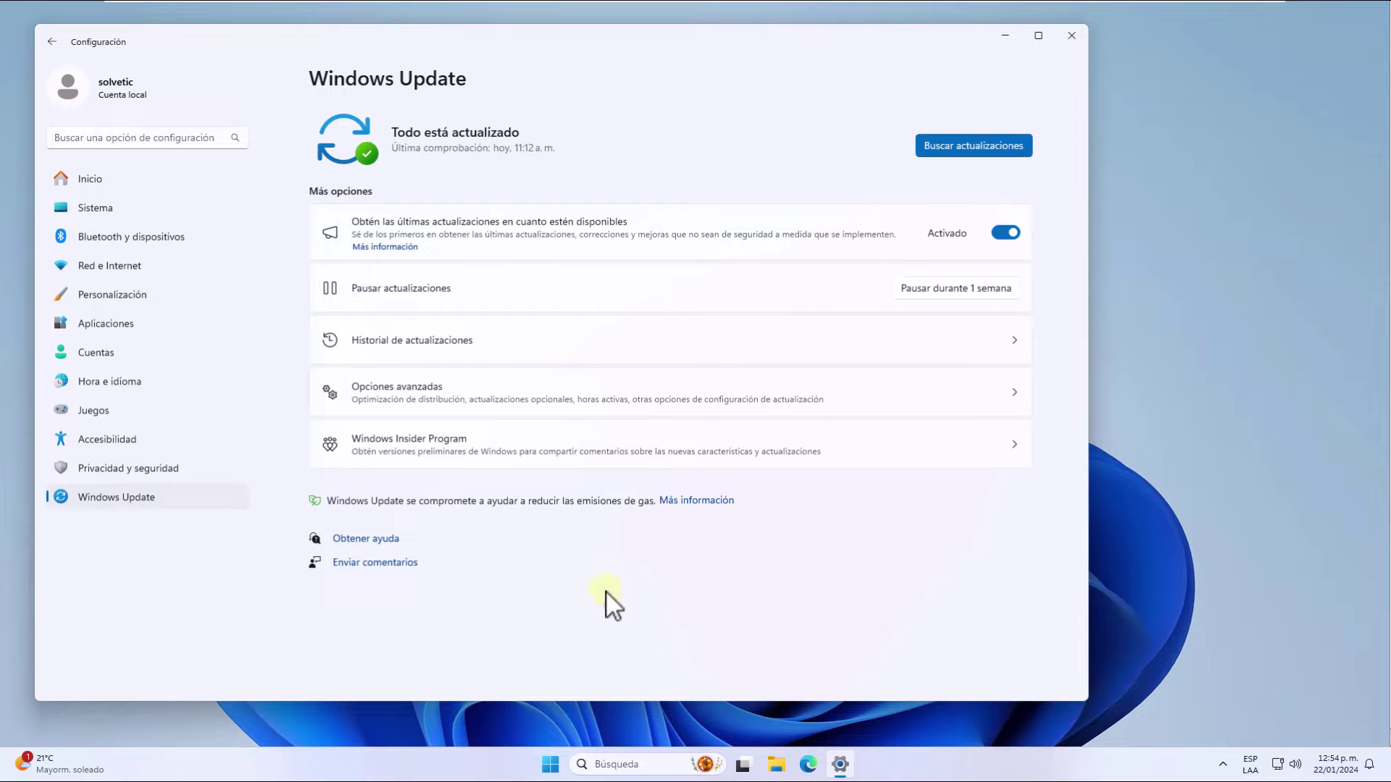
{"action": "left_click", "coordinate": [454, 401]}
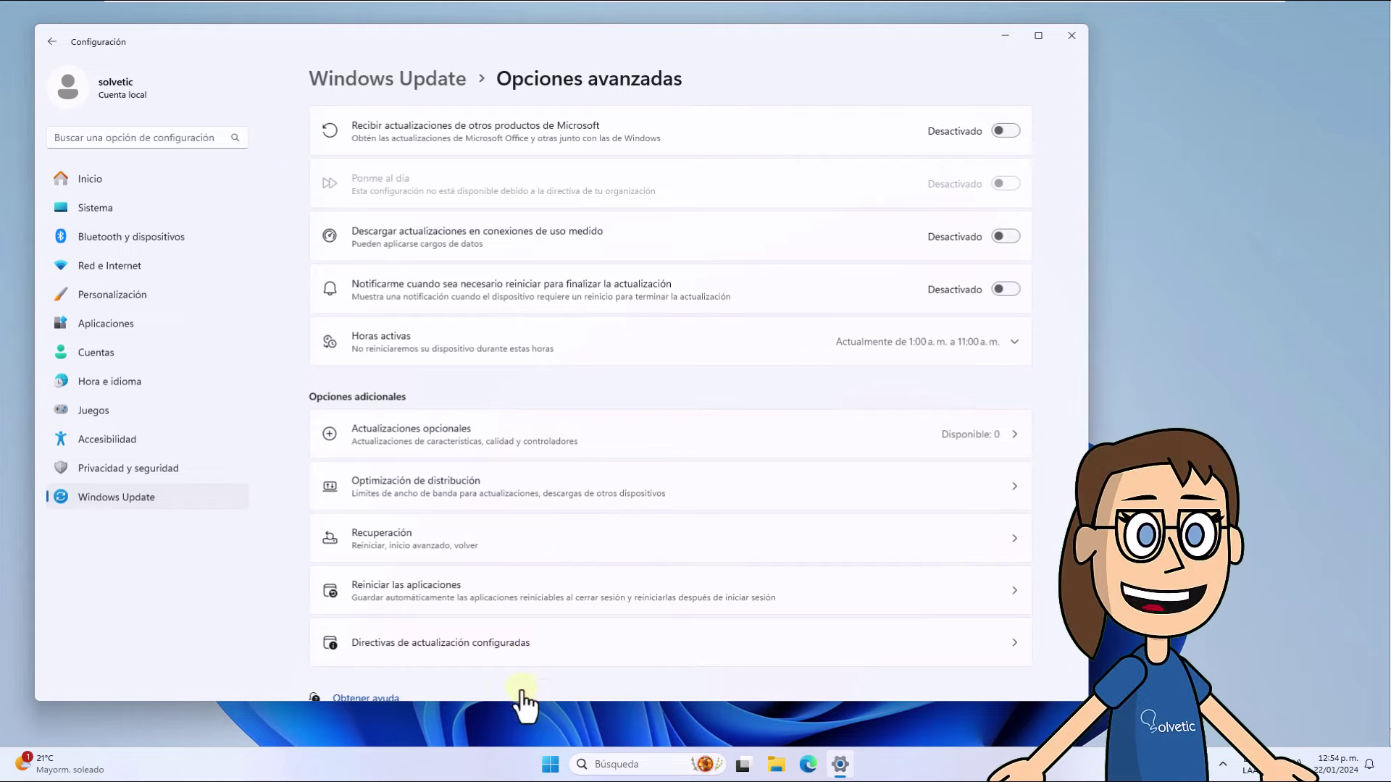
{"action": "left_click", "coordinate": [655, 489]}
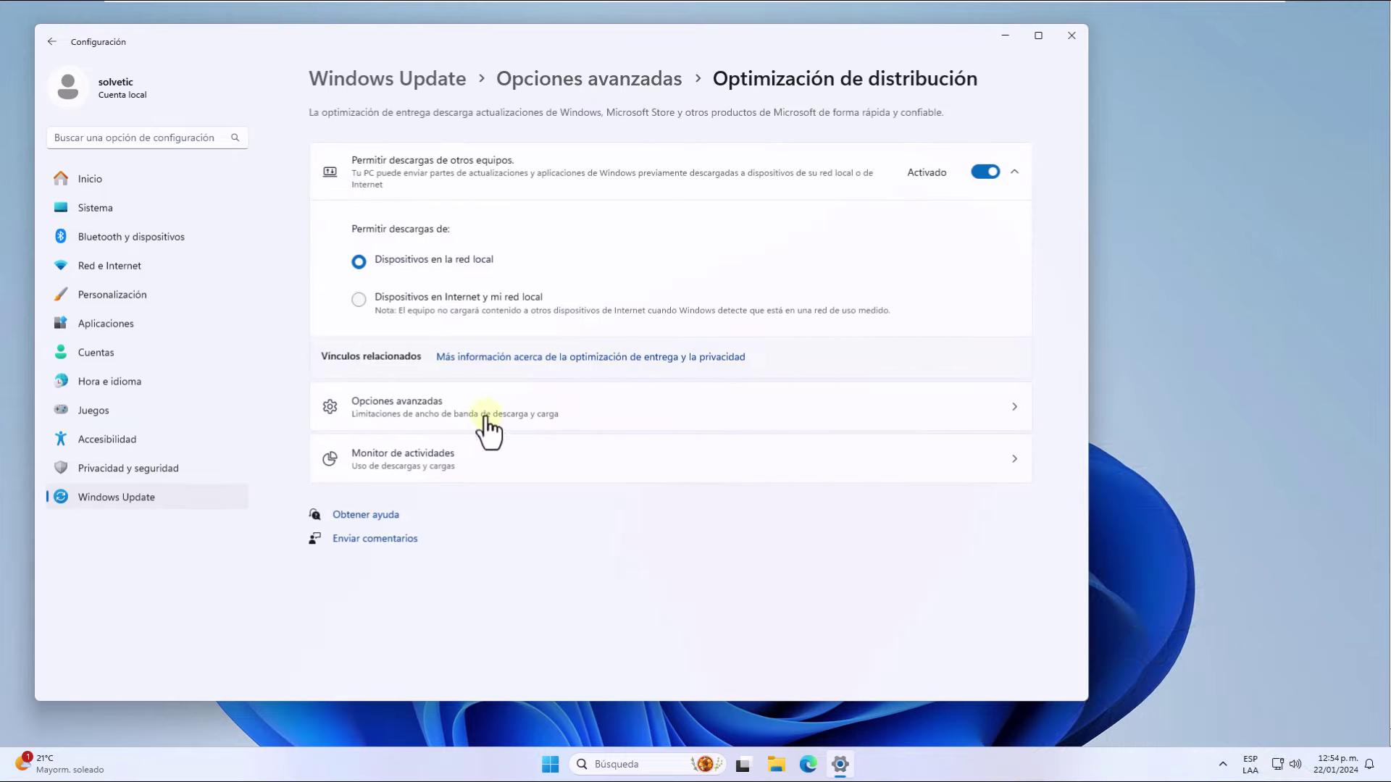
{"action": "left_click", "coordinate": [697, 408]}
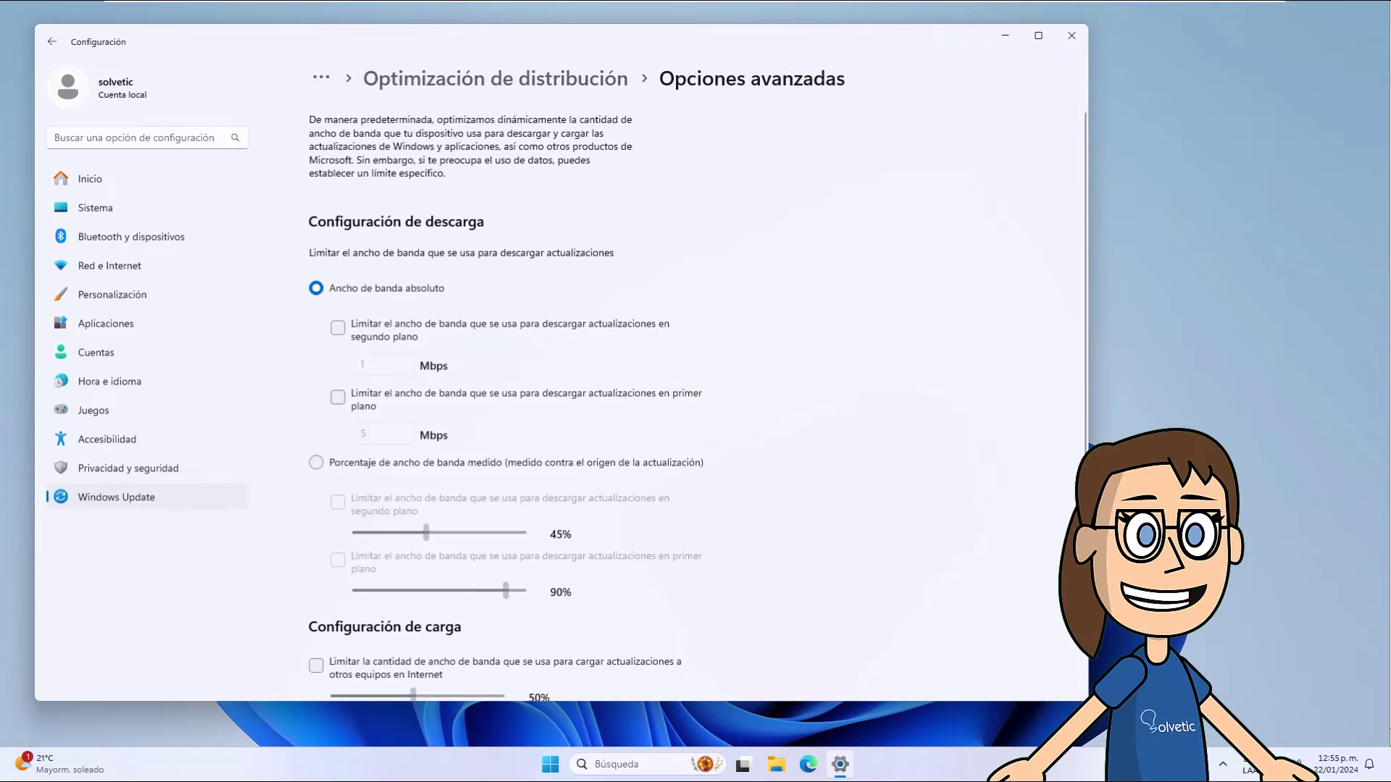
Switch download limits to percentage of measured bandwidth, enable the background update limit at 100%, and leave Settings
{"action": "scroll", "coordinate": [481, 322], "scroll_direction": "down", "scroll_amount": 2}
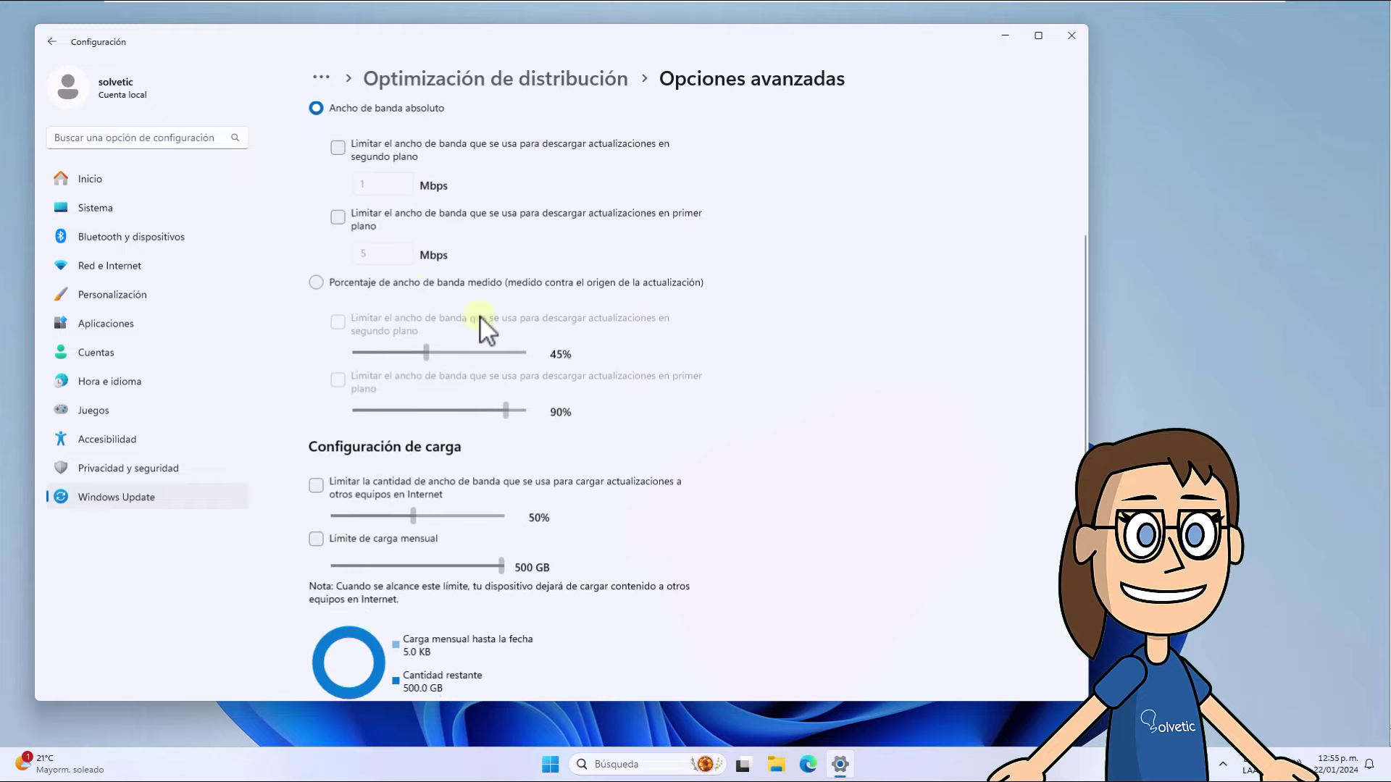
{"action": "left_click", "coordinate": [317, 283]}
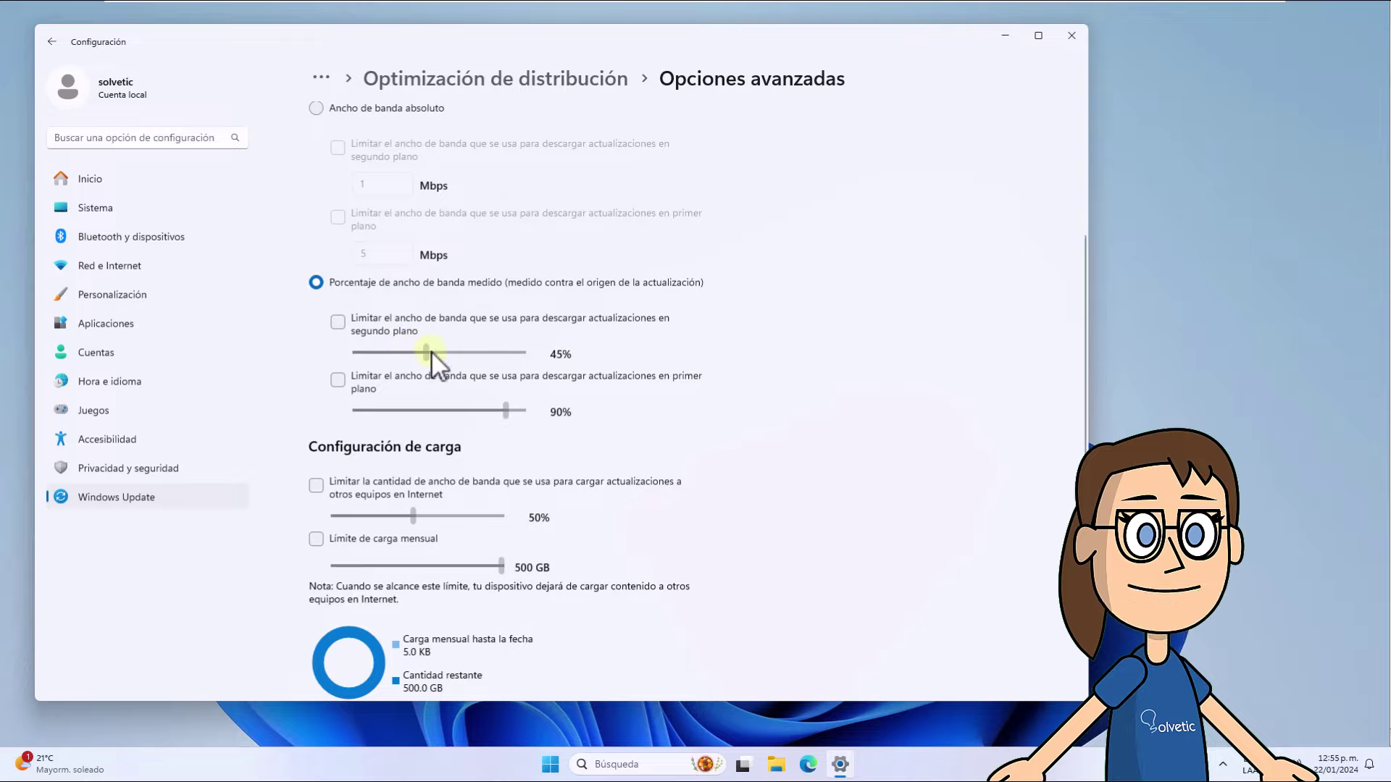
{"action": "left_click", "coordinate": [338, 322]}
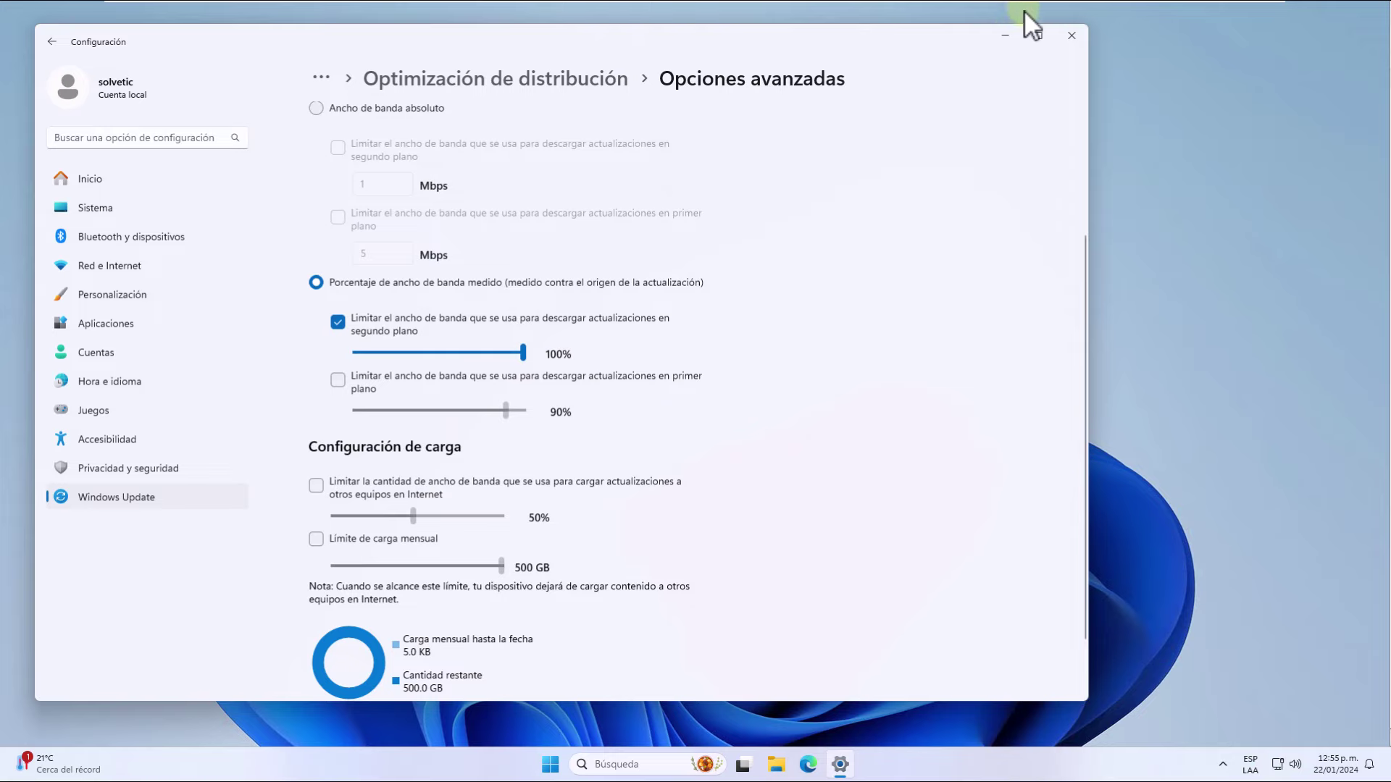
{"action": "left_click", "coordinate": [1006, 33]}
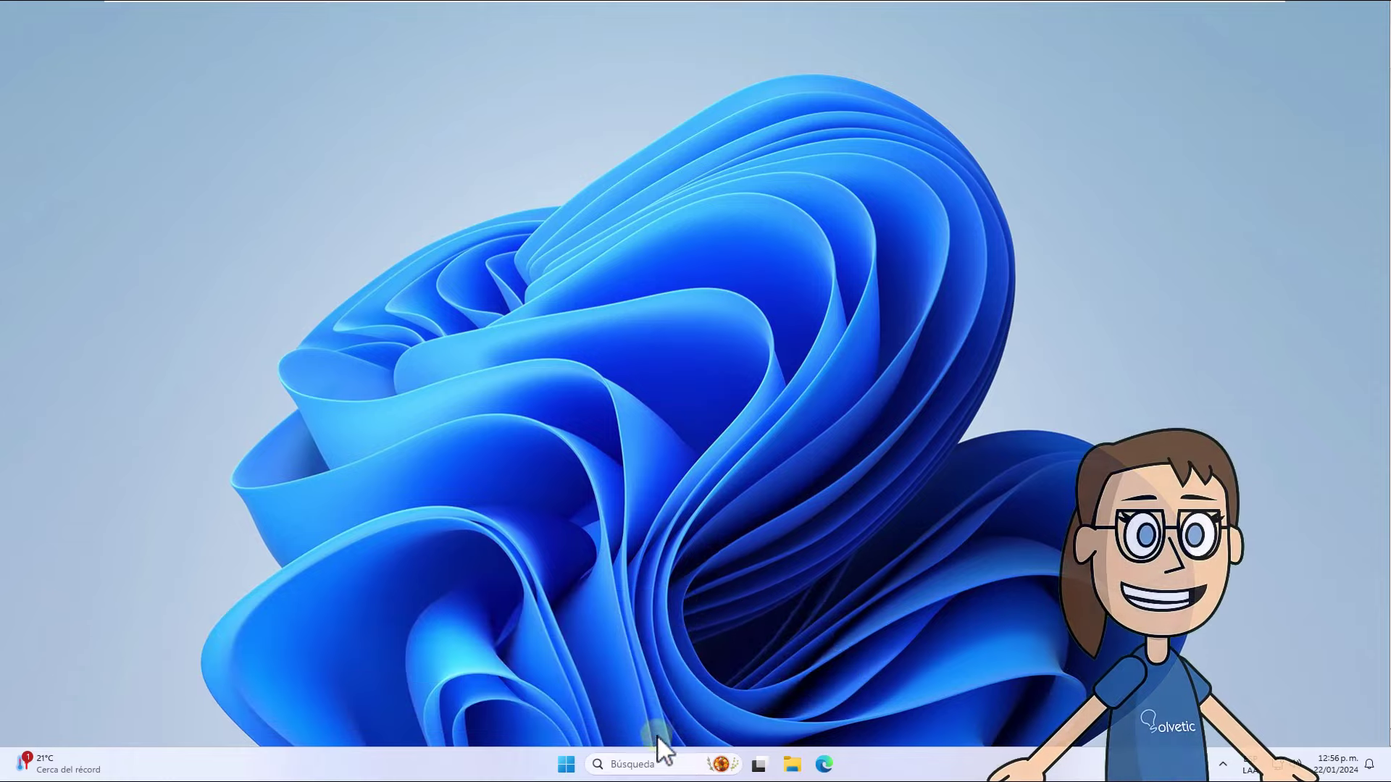
Run wsreset to reset the Microsoft Store cache, and close the Store window that opens
{"action": "left_click", "coordinate": [663, 764]}
{"action": "type", "text": "wsreset"}
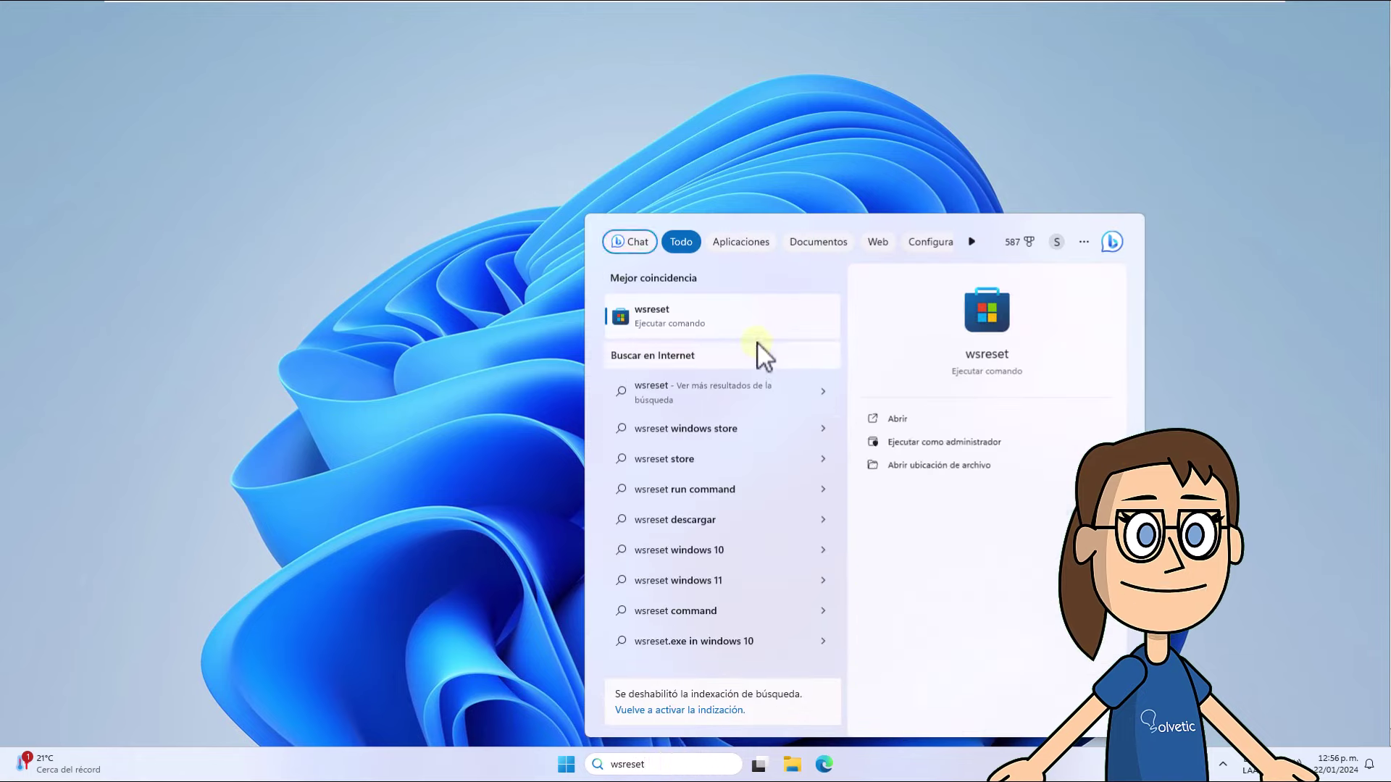
{"action": "key", "text": "Return"}
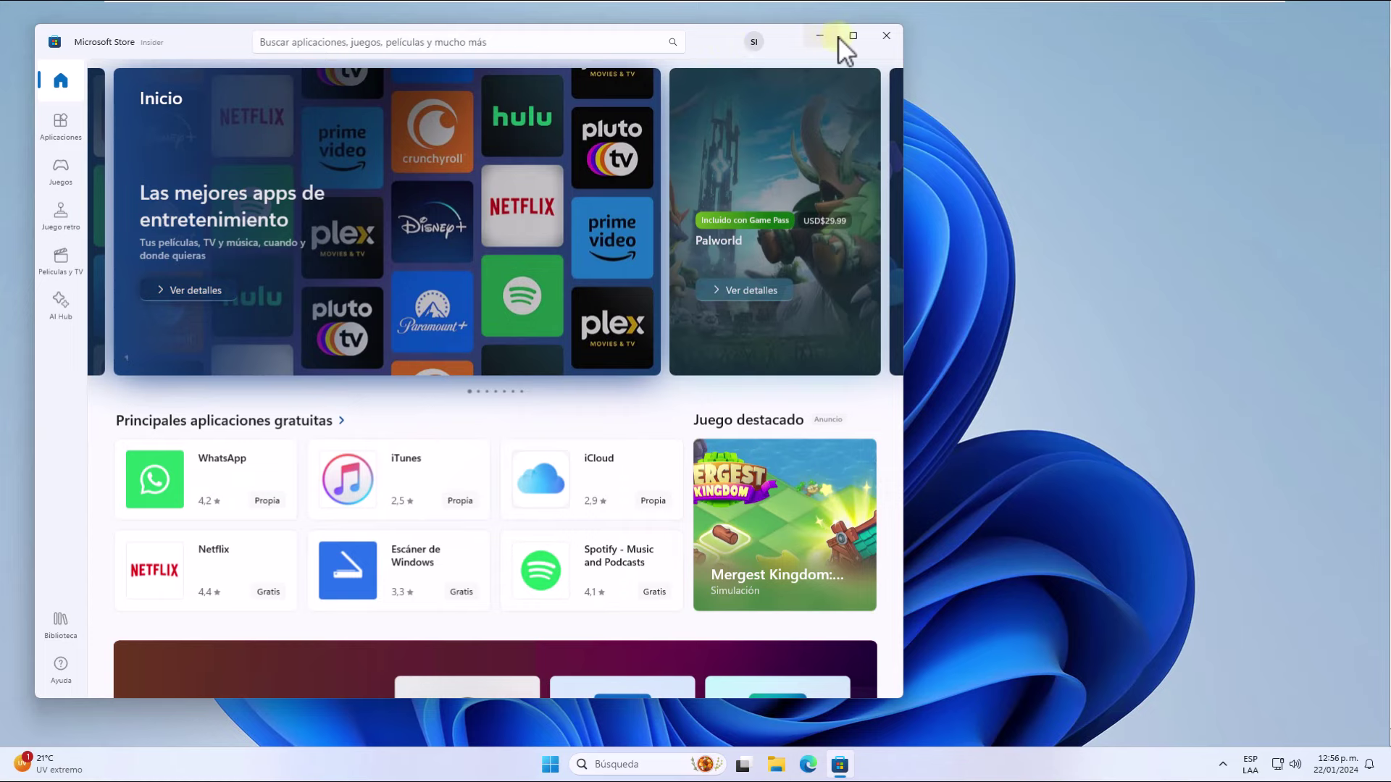
{"action": "left_click", "coordinate": [885, 35]}
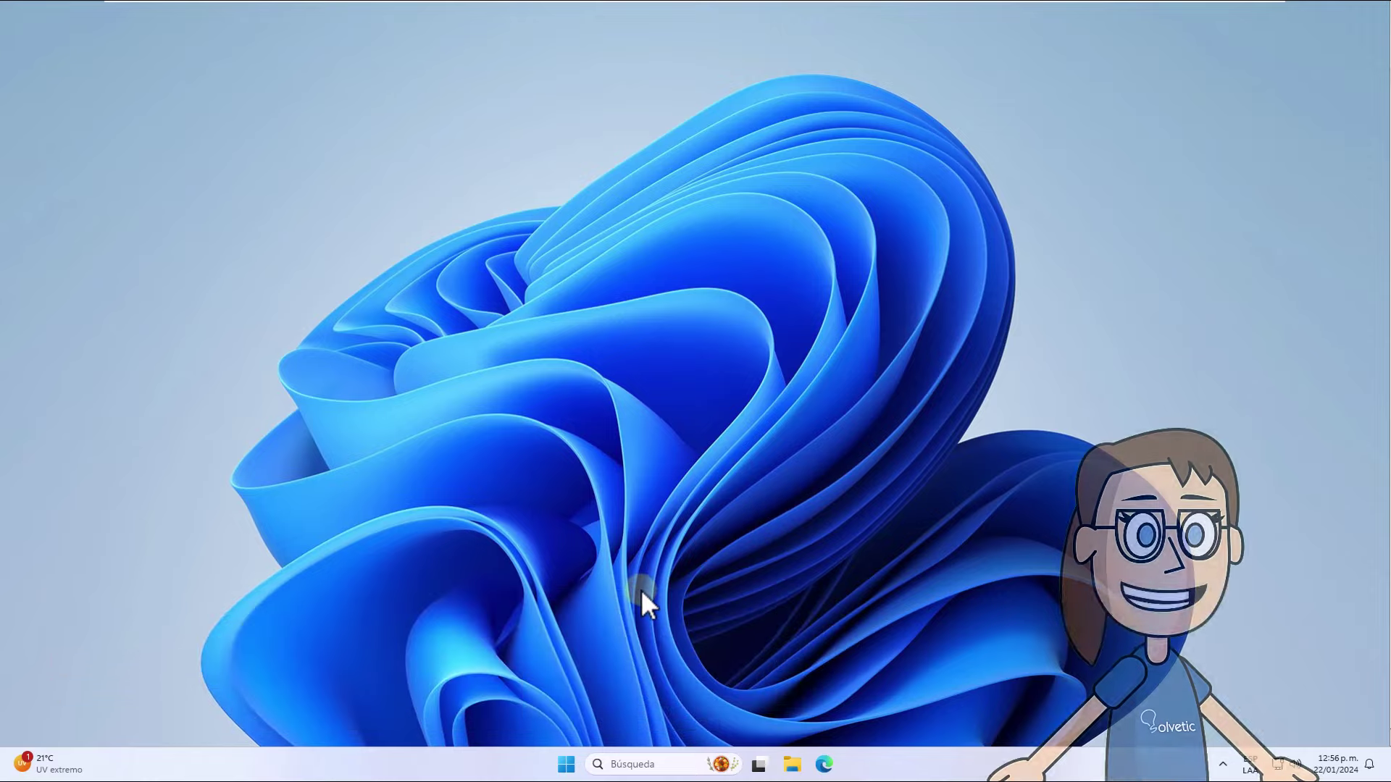
Launch Windows PowerShell as administrator and allow it to make changes to the device
{"action": "left_click", "coordinate": [623, 766]}
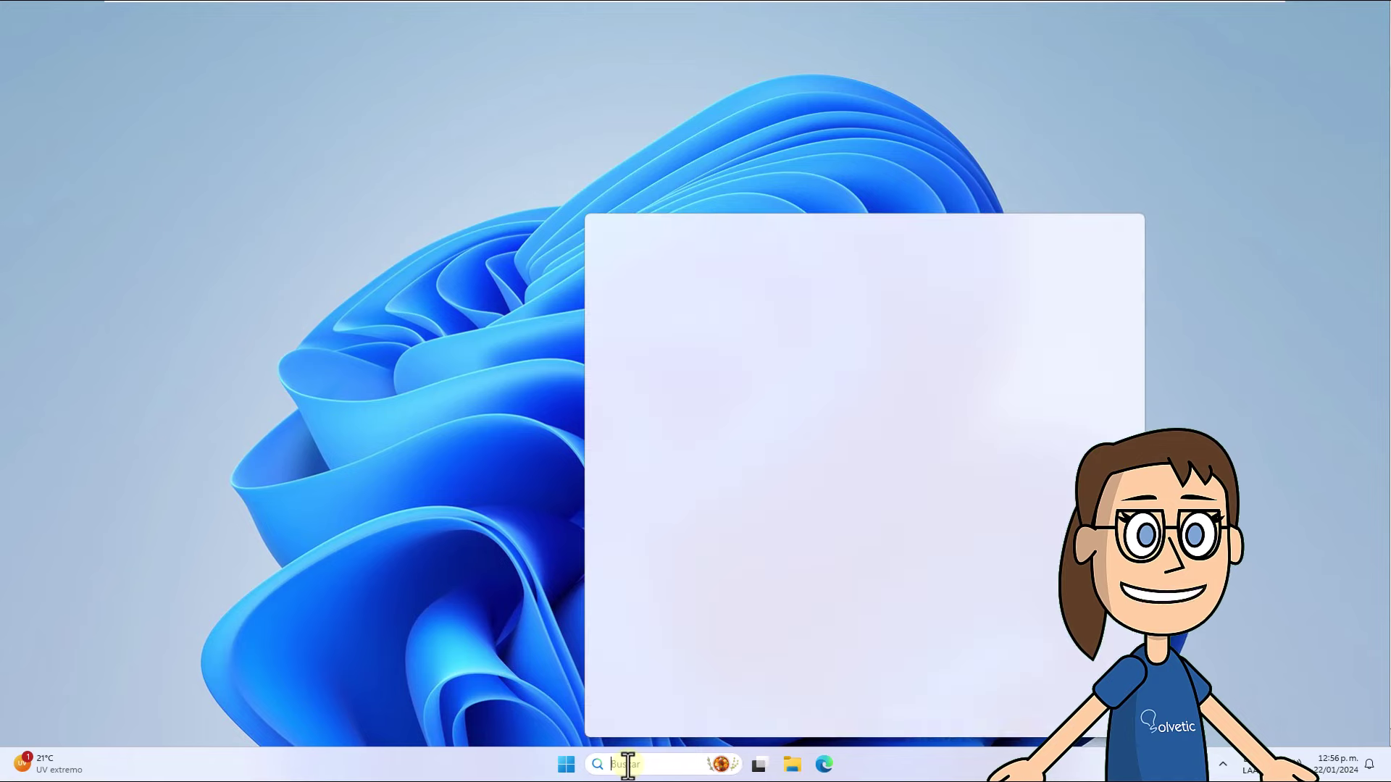
{"action": "type", "text": "powershell"}
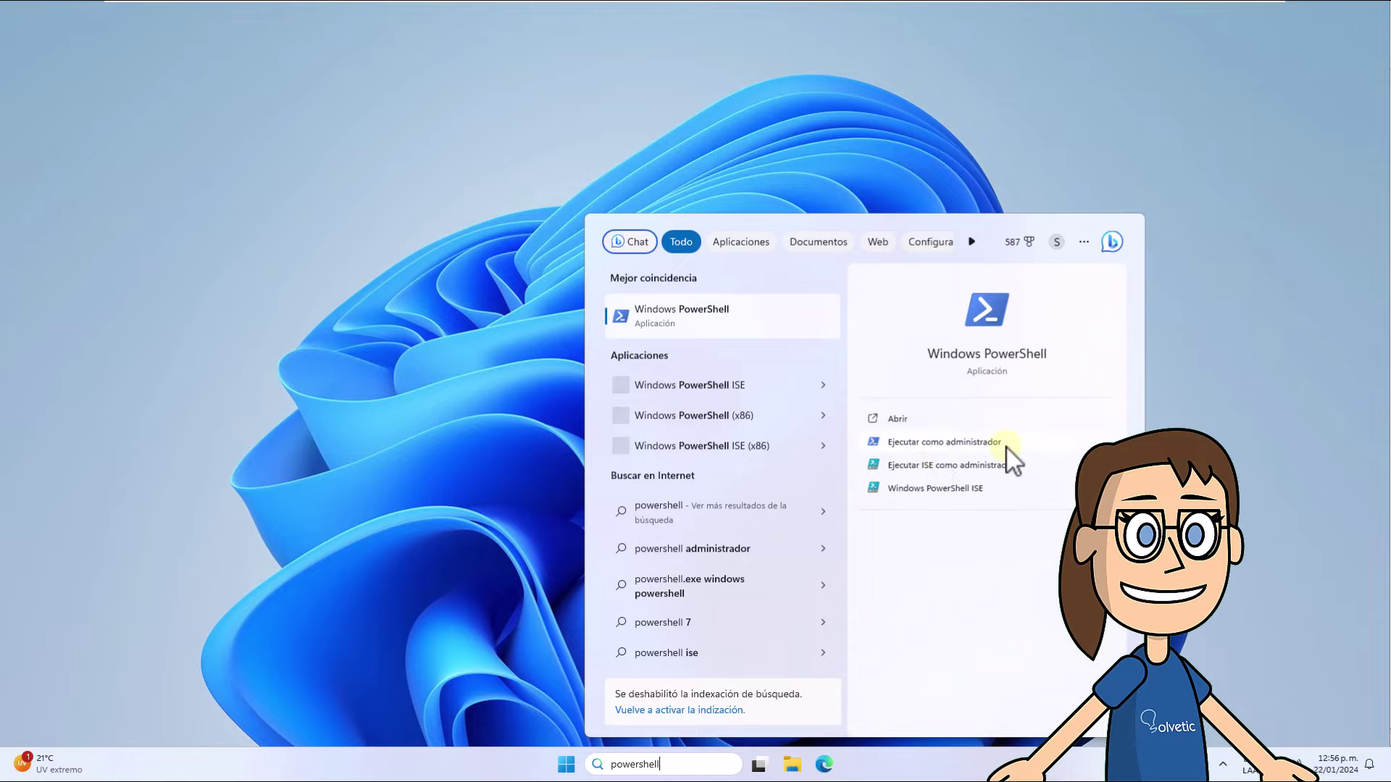
{"action": "left_click", "coordinate": [1006, 446]}
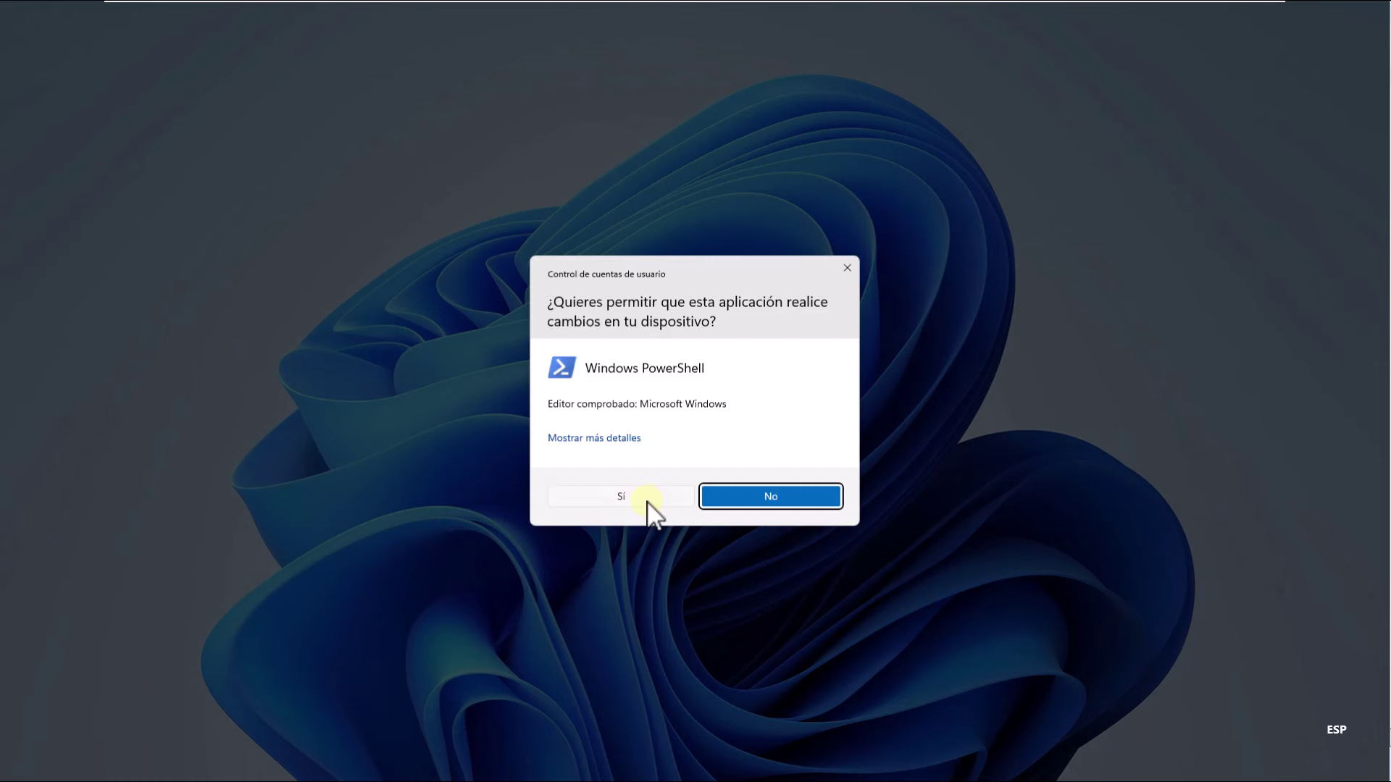
{"action": "left_click", "coordinate": [646, 500]}
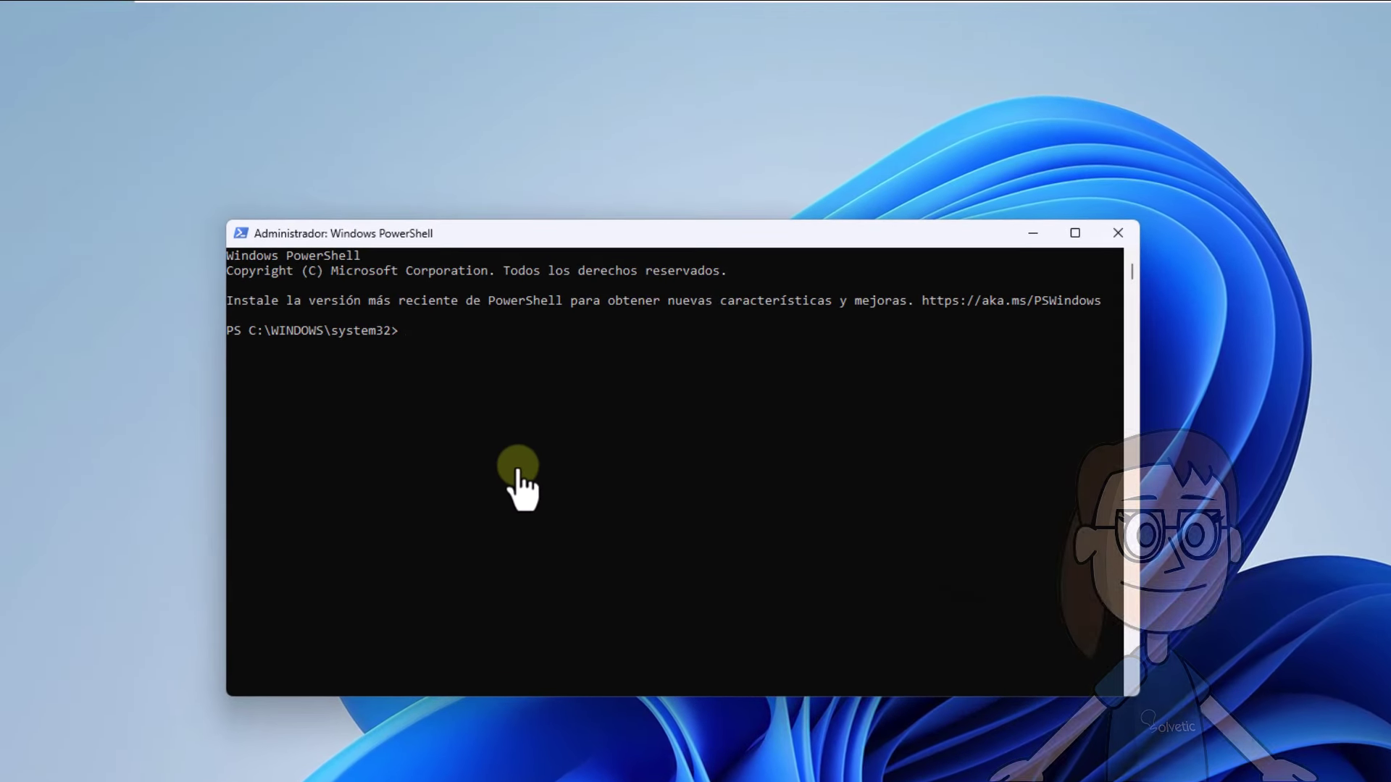
Re-register the Microsoft Store by running Get-AppXPackage Microsoft.WindowsStore | Foreach {Add-AppxPackage -DisableDevelopmentMode -Register "$($_.InstallLocation)\AppXManifest.xml"}
{"action": "right_click", "coordinate": [413, 362]}
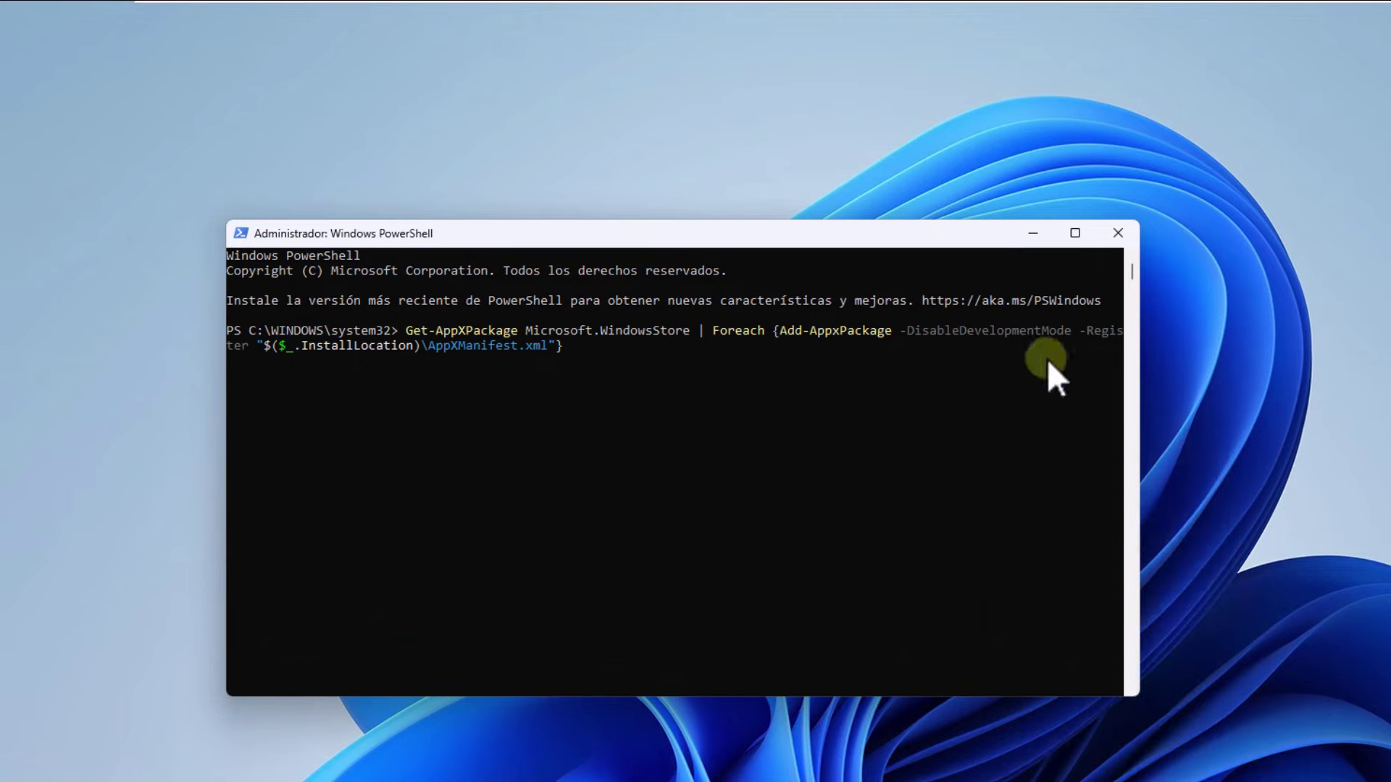
{"action": "left_click", "coordinate": [978, 373]}
{"action": "key", "text": "Return"}
{"action": "key", "text": "Return"}
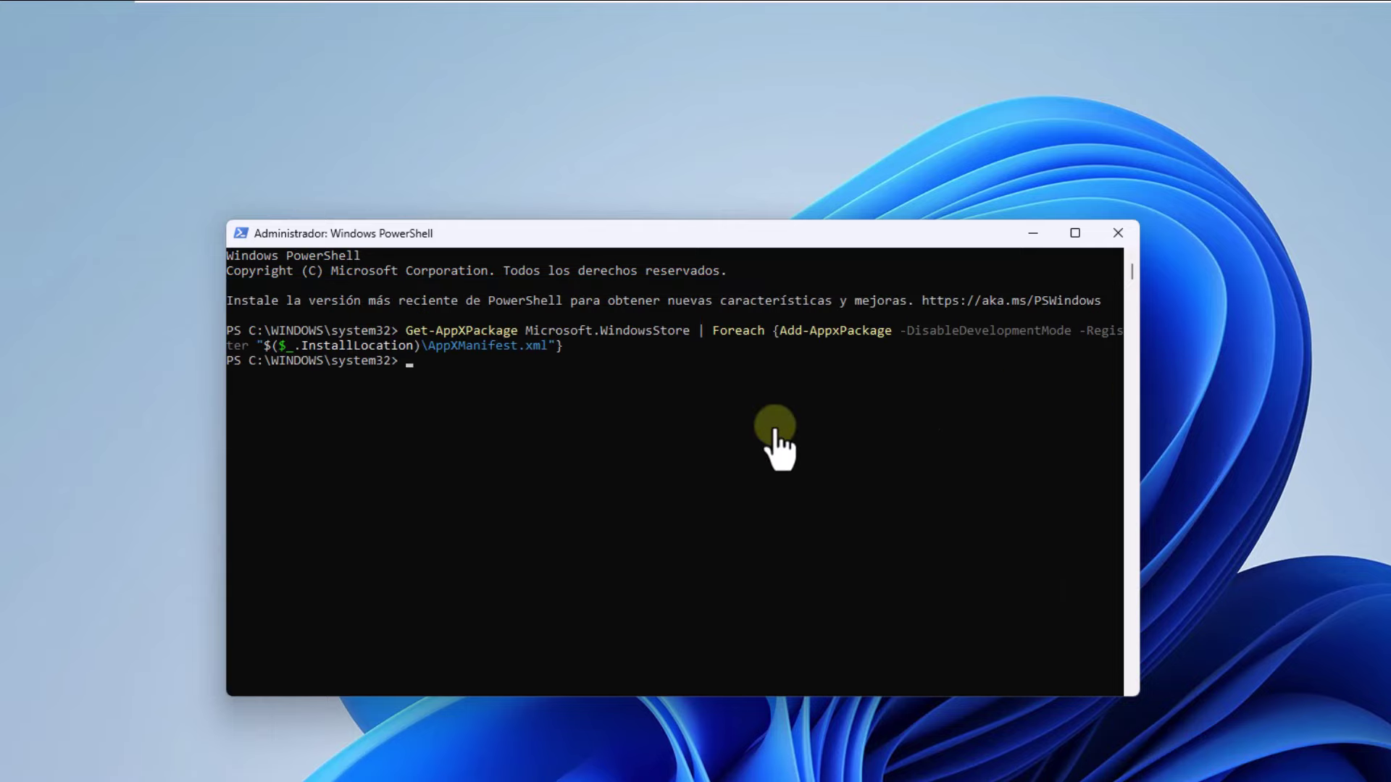
Clear the PowerShell console with cls and end the session with exit
{"action": "type", "text": "cls"}
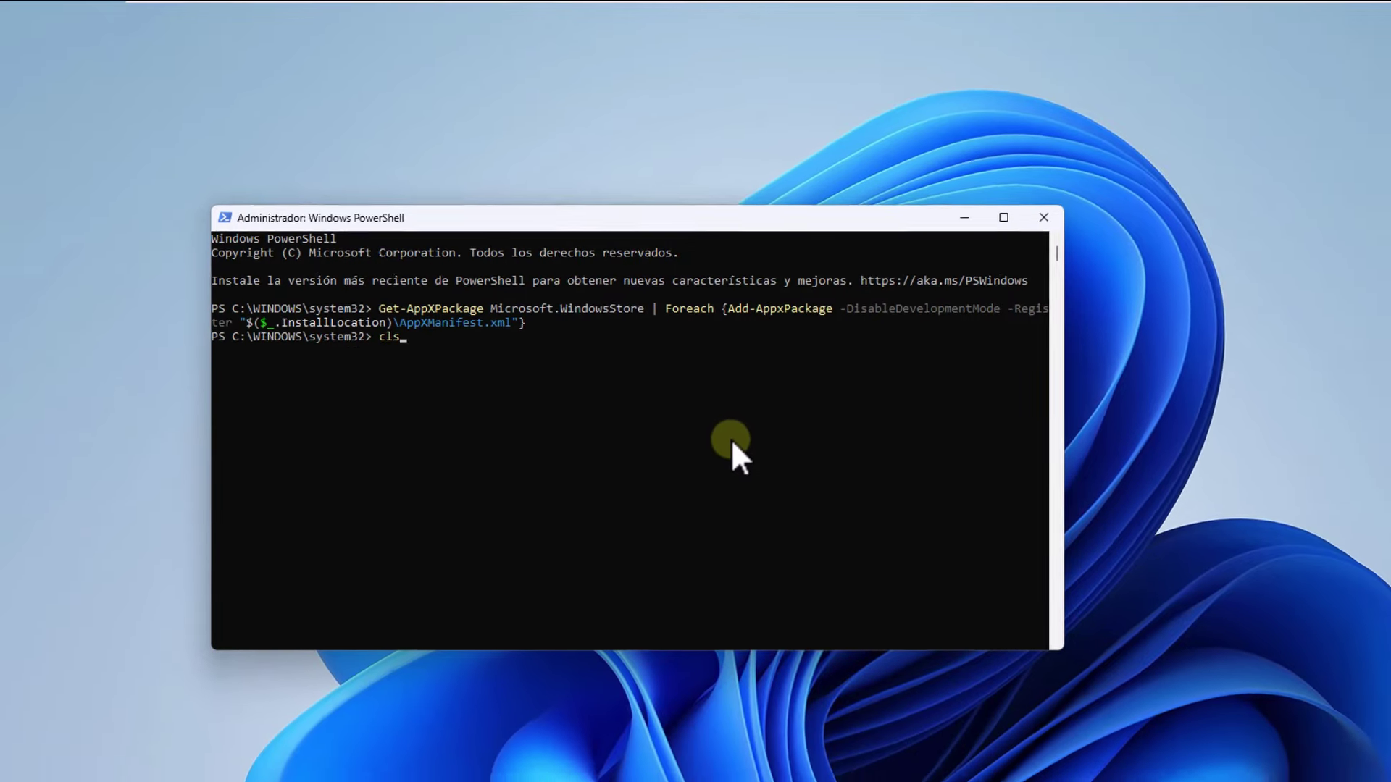
{"action": "key", "text": "Return"}
{"action": "type", "text": "exit"}
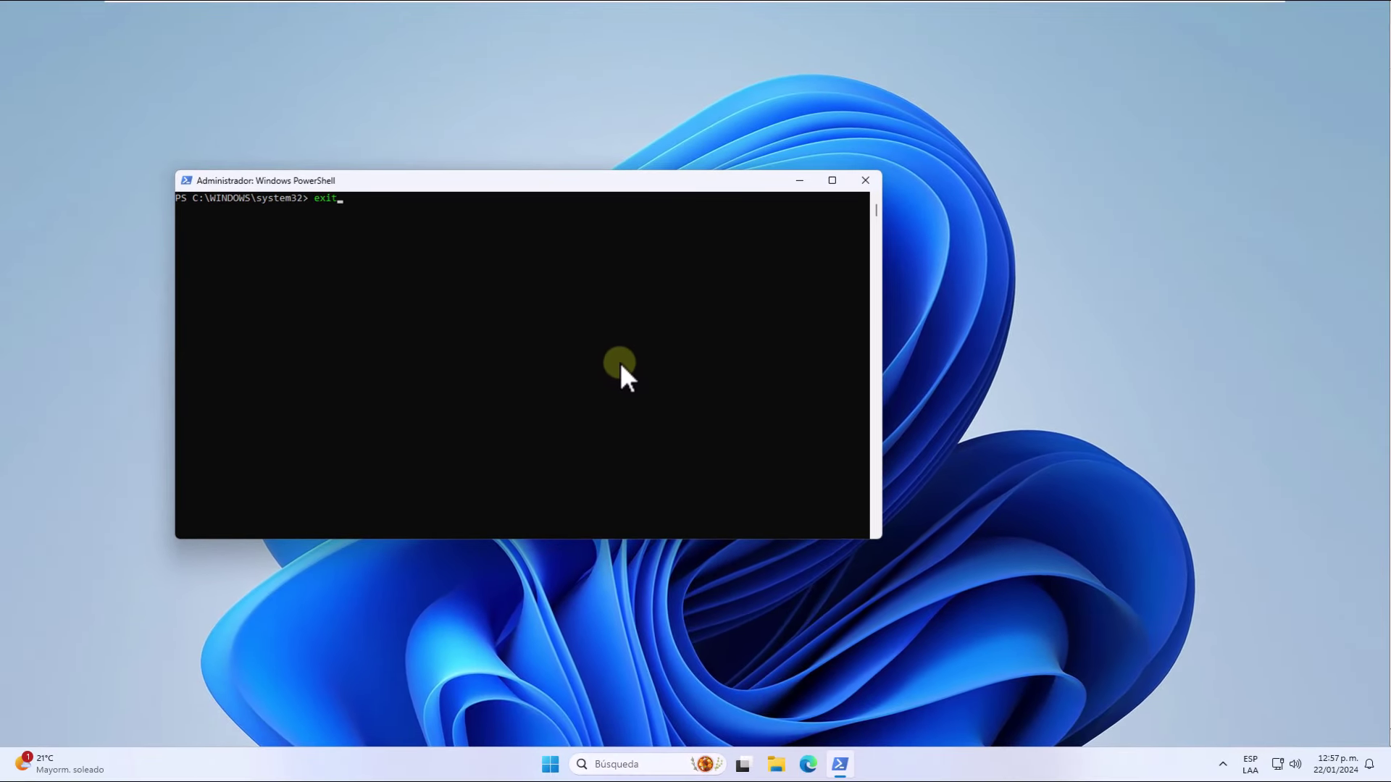
{"action": "key", "text": "Return"}
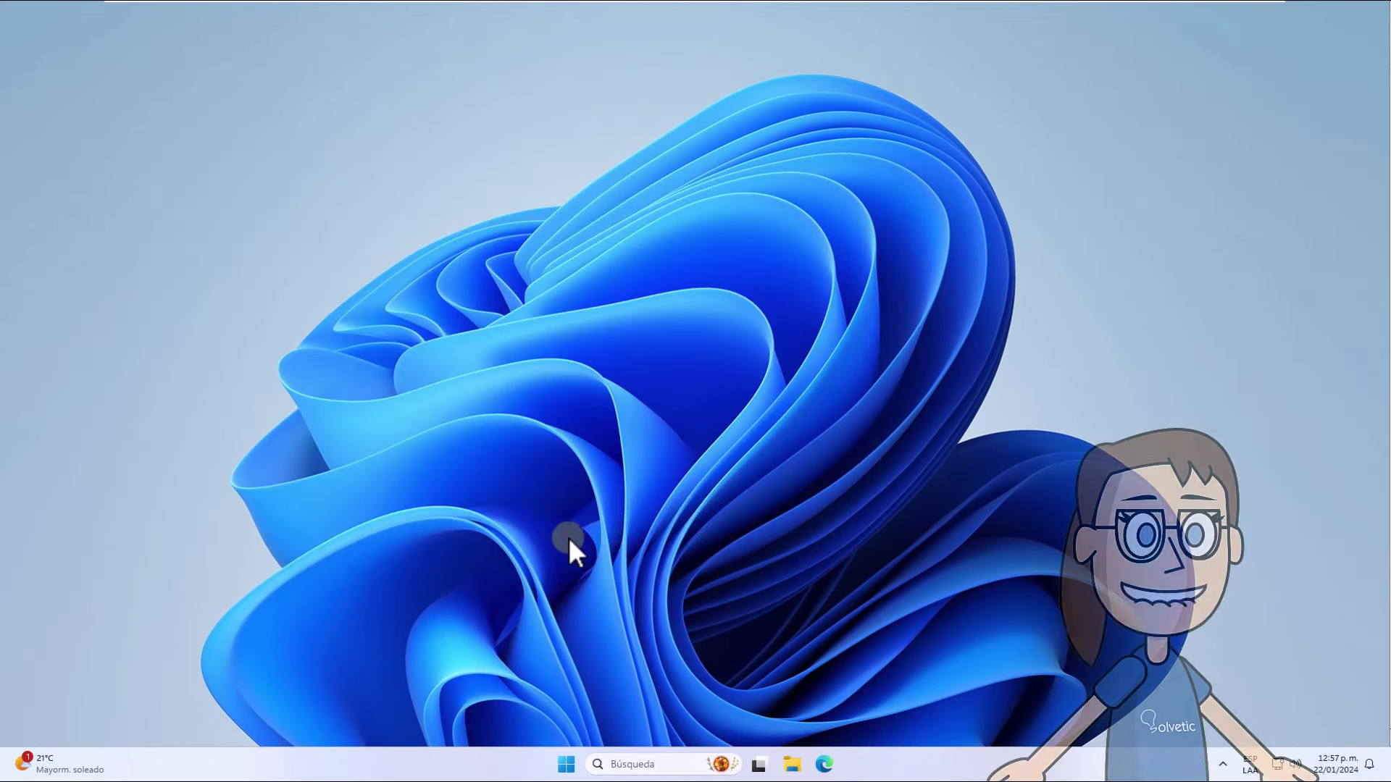
Open the computer's power options to restart Windows
{"action": "left_click", "coordinate": [565, 764]}
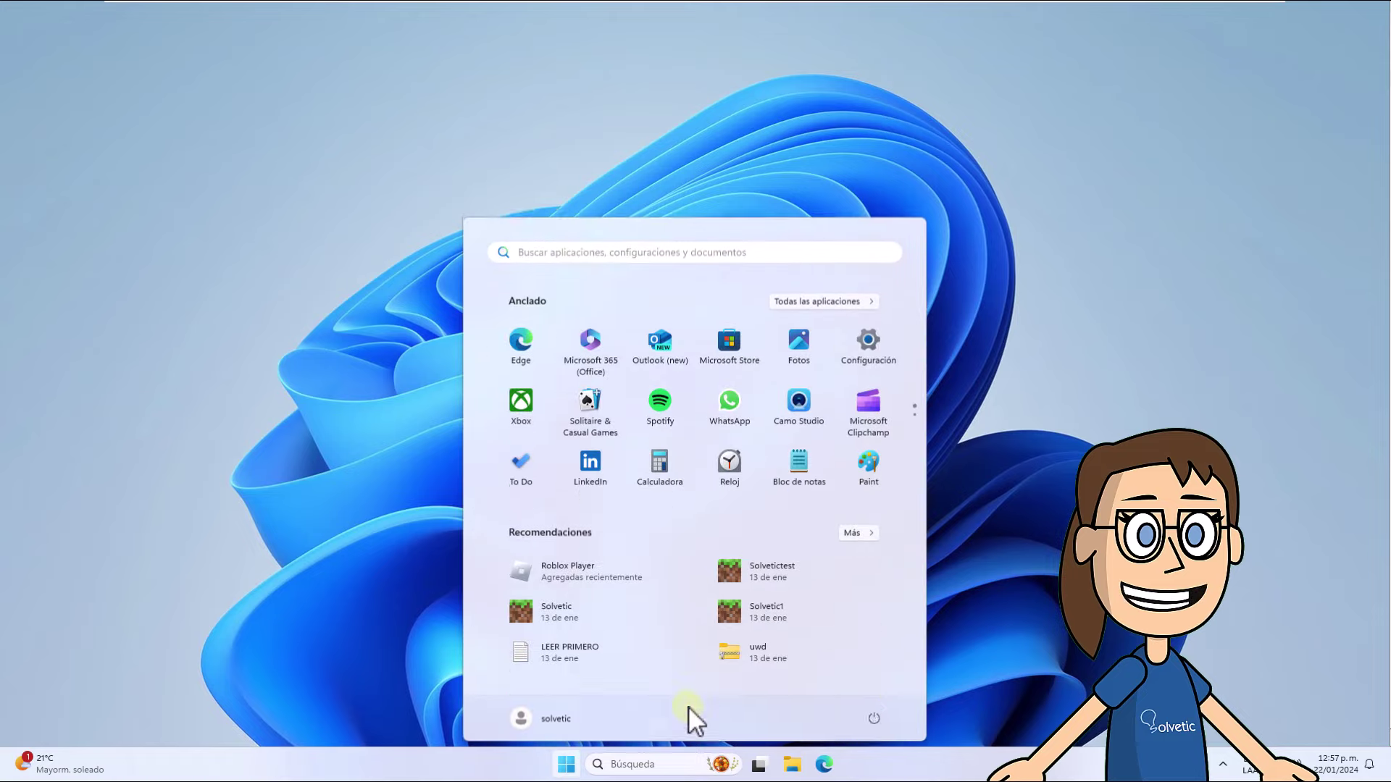
{"action": "left_click", "coordinate": [871, 719]}
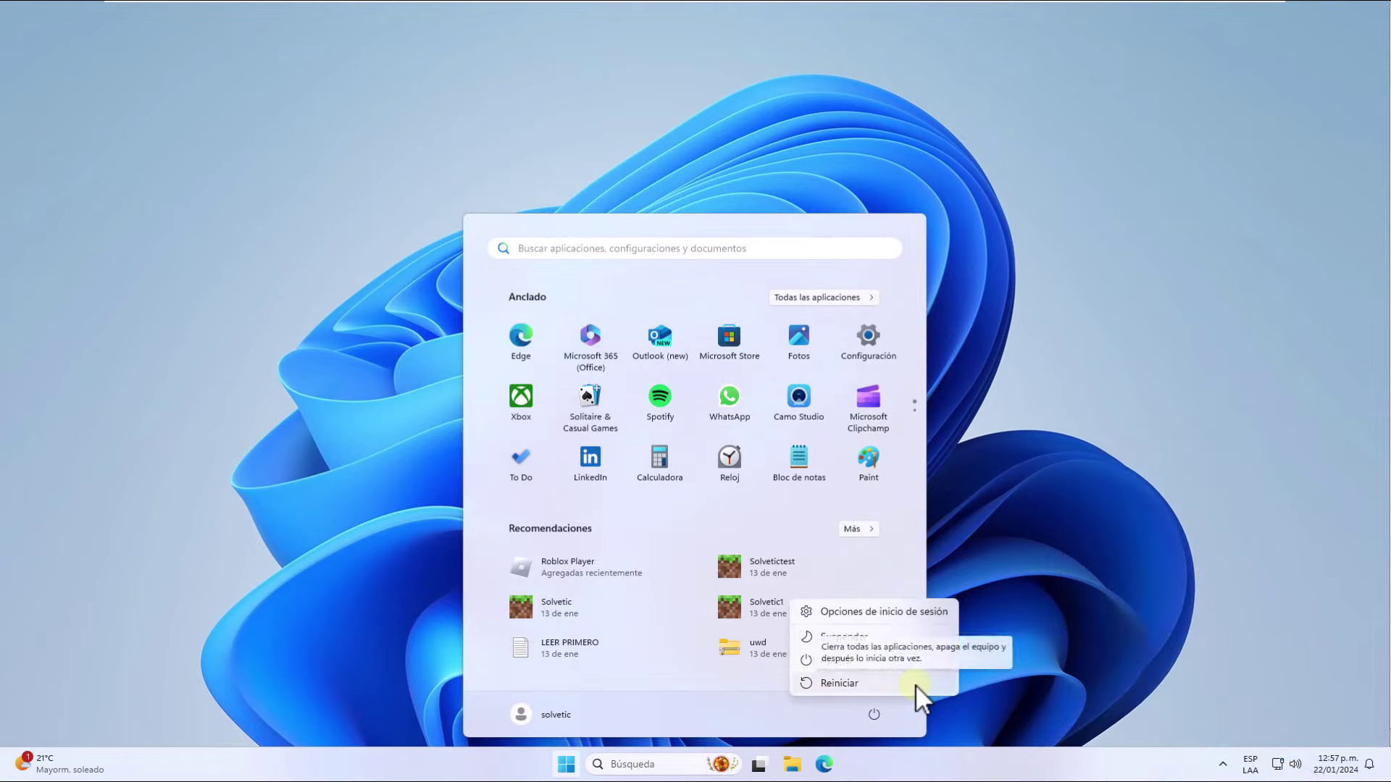